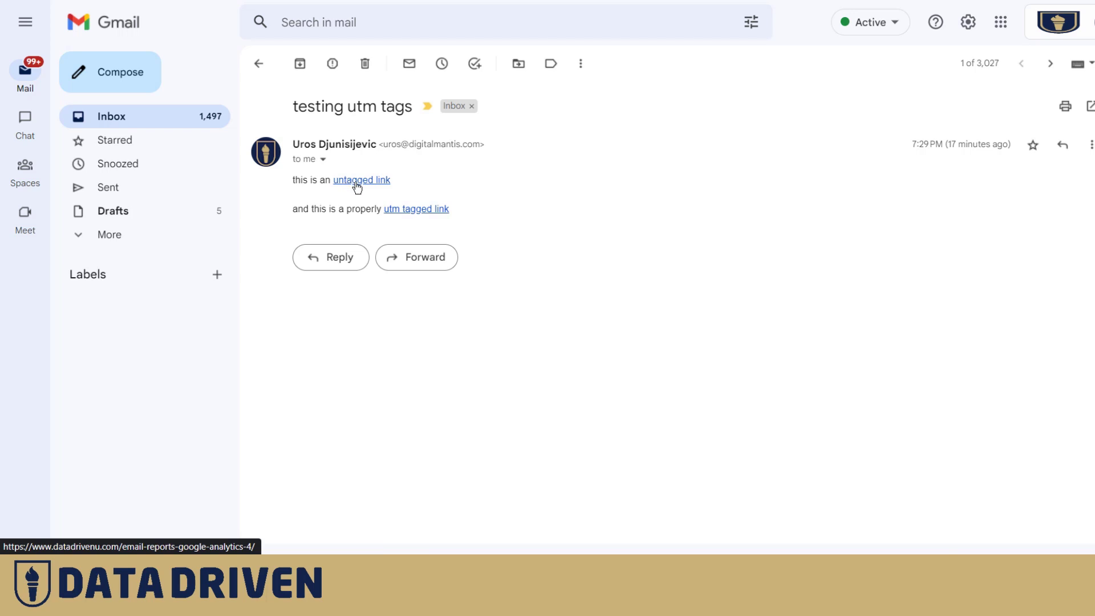
Open the untagged link in the test email, and inspect the parameters of its page_view event in Google Analytics DebugView.
left_click(357, 182)
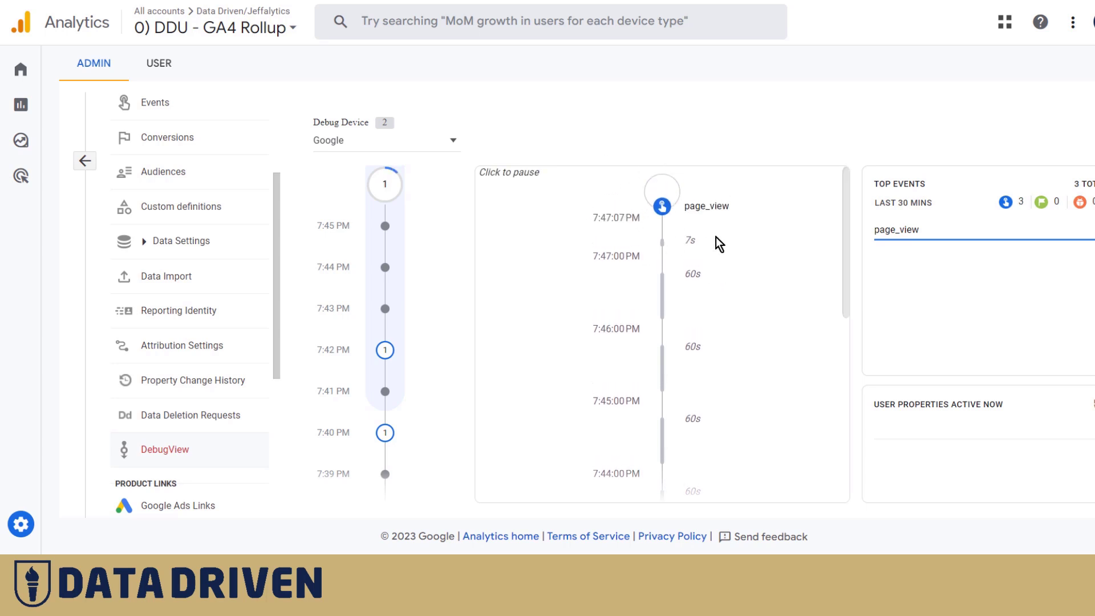
left_click(696, 261)
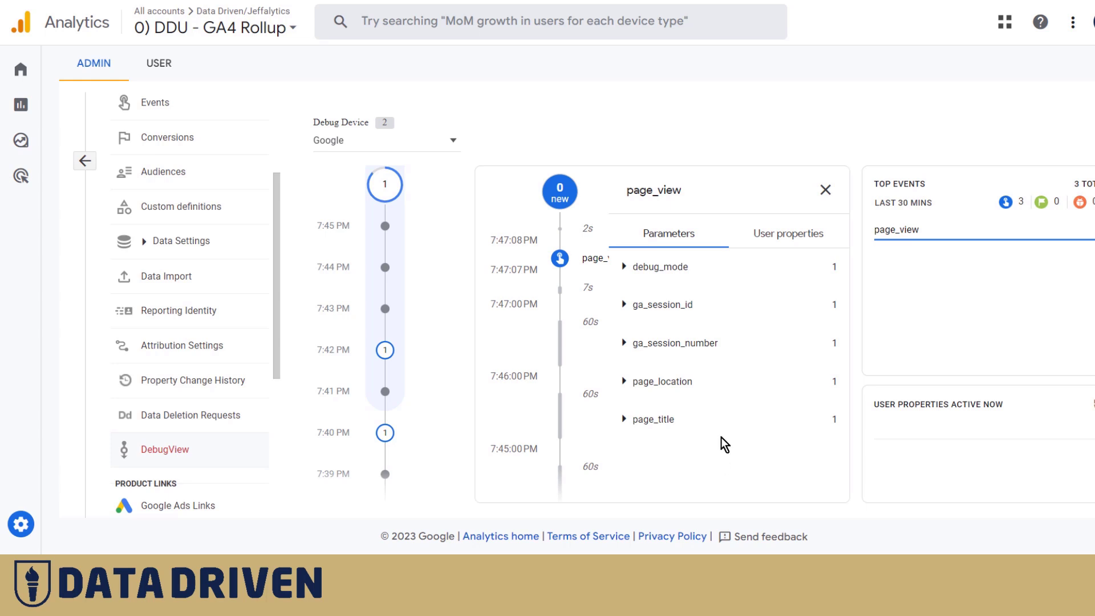
Return to the email, open the utm tagged link, and highlight utm_source, utm_medium and utm_campaign in the landing page's address.
key("ctrl+Tab")
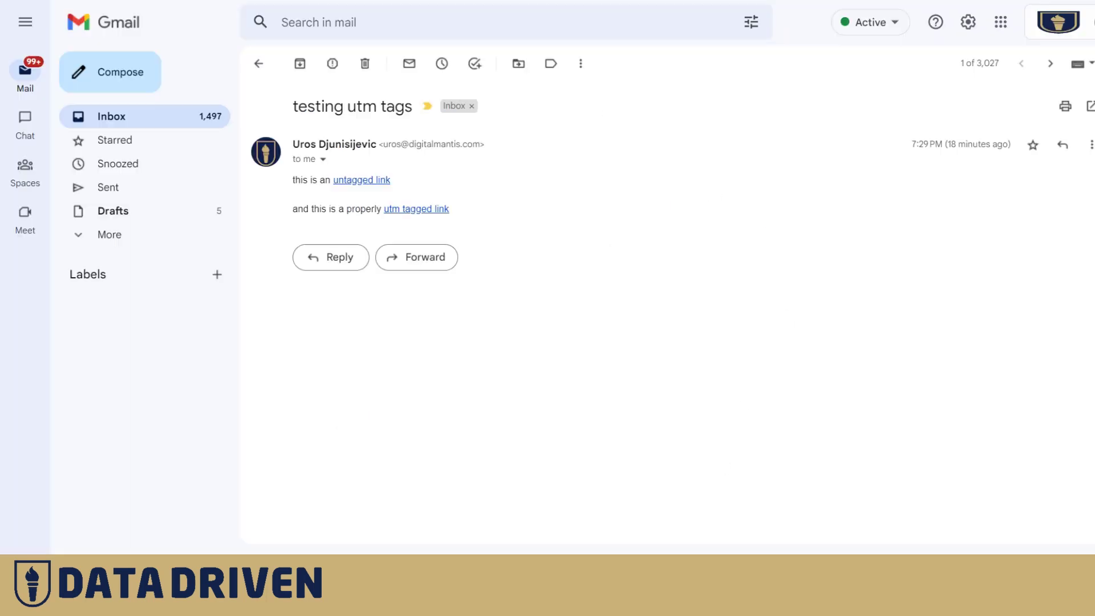
left_click(420, 213)
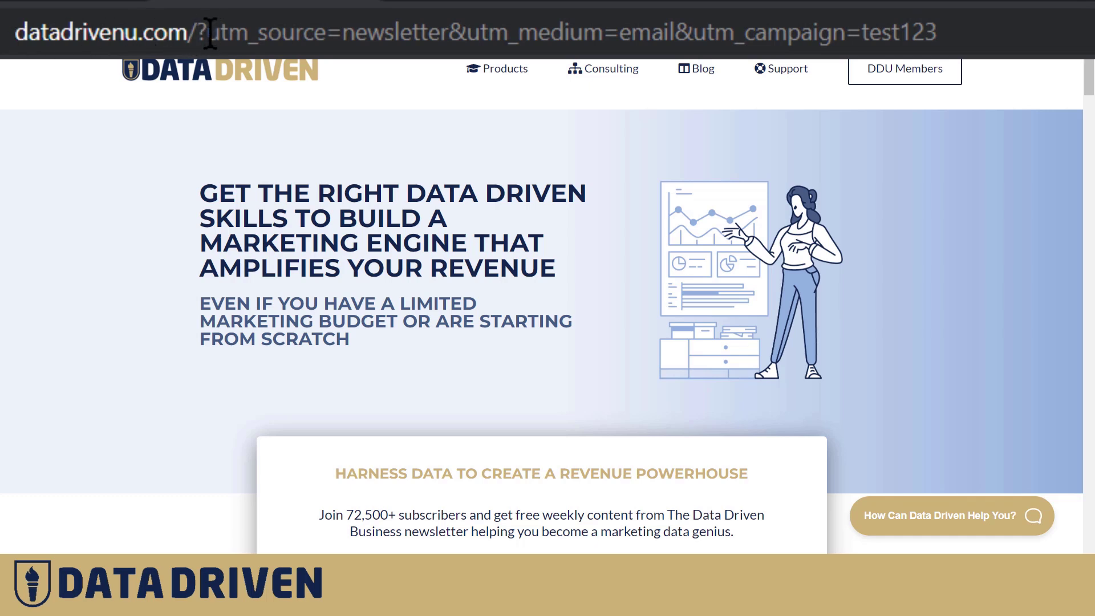
left_click_drag(206, 33, 331, 30)
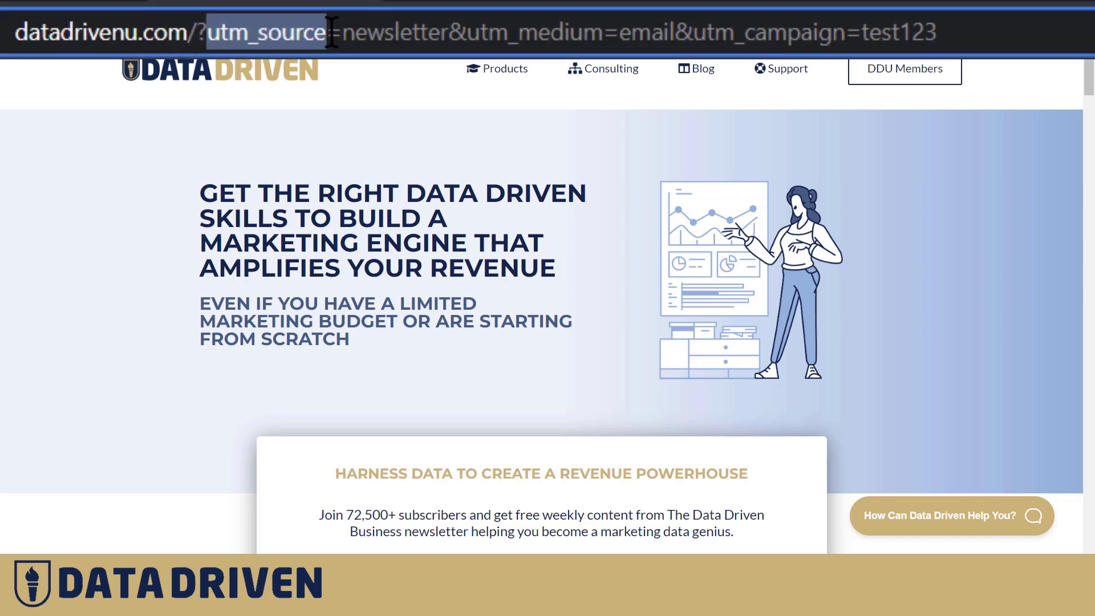
left_click_drag(599, 32, 739, 33)
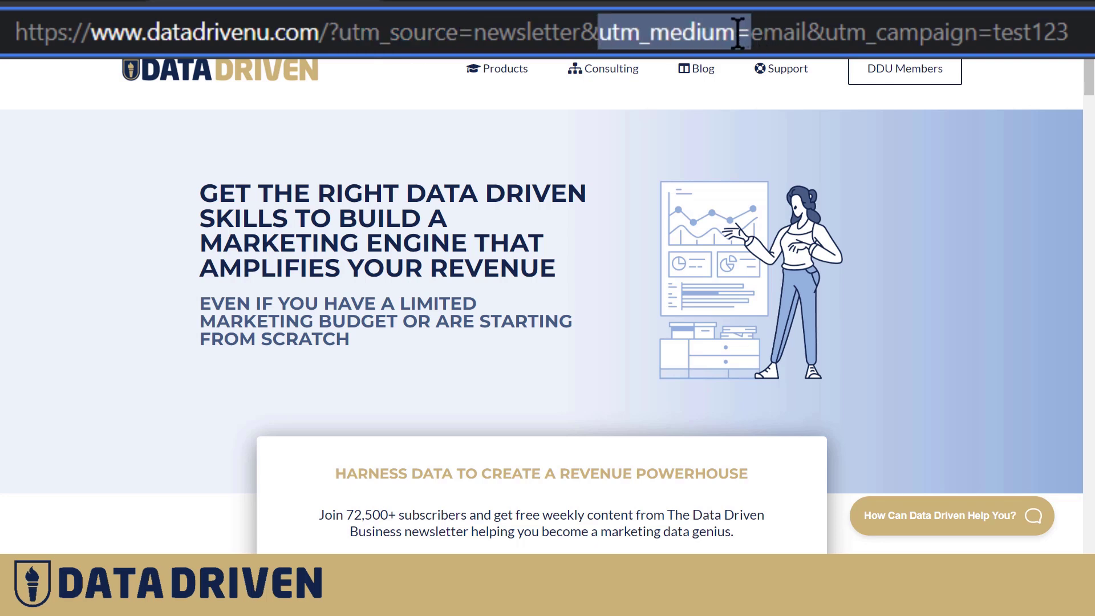
left_click_drag(824, 32, 978, 33)
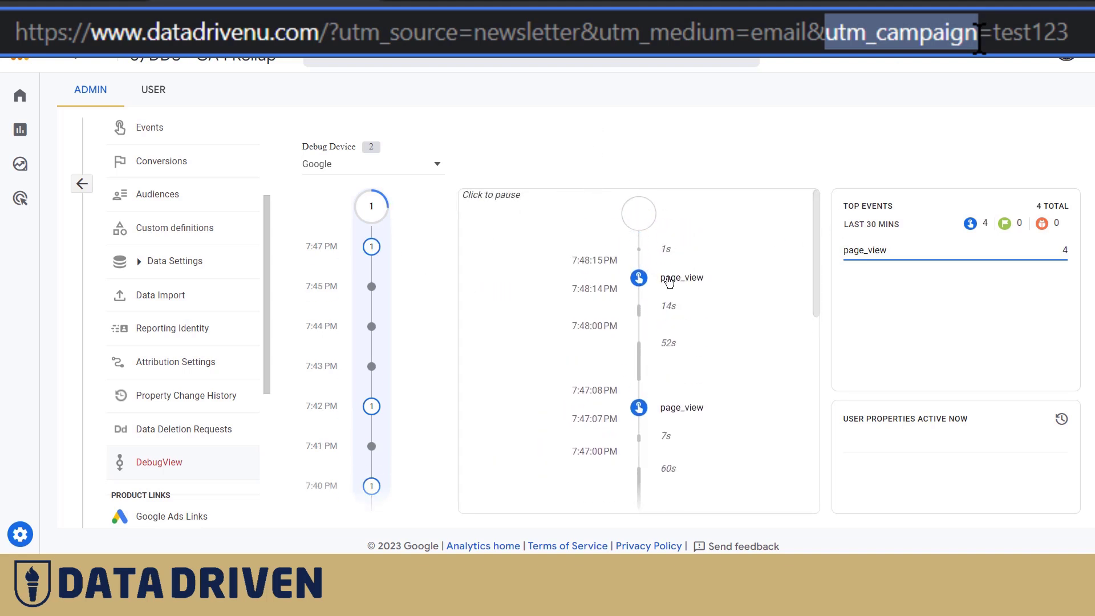
Inspect the newest page_view event in DebugView, expanding its campaign parameter and the other traffic source parameters.
left_click(669, 282)
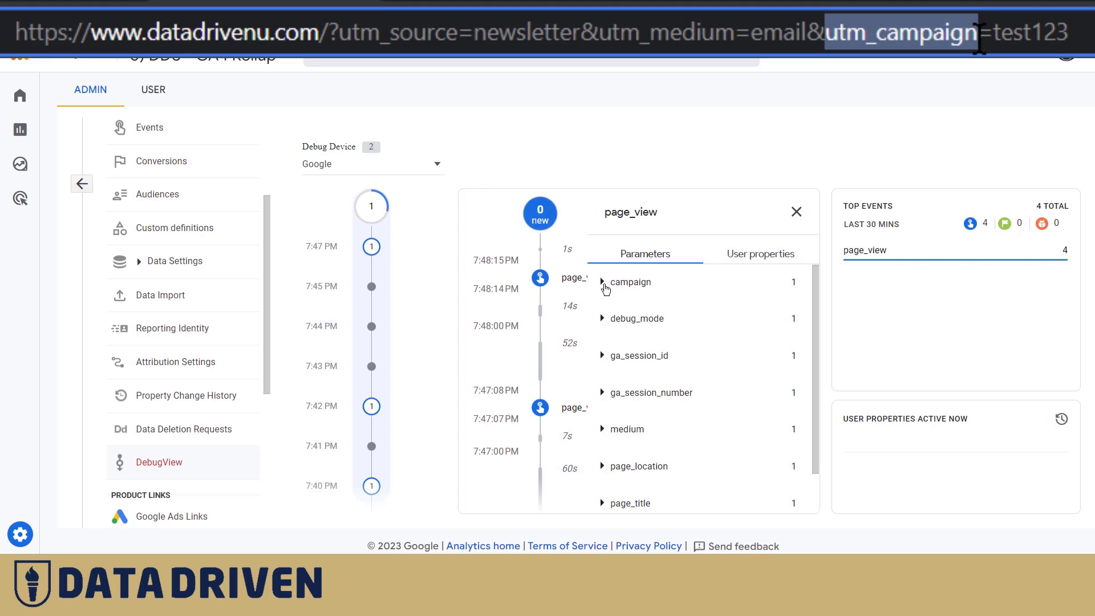
left_click(605, 285)
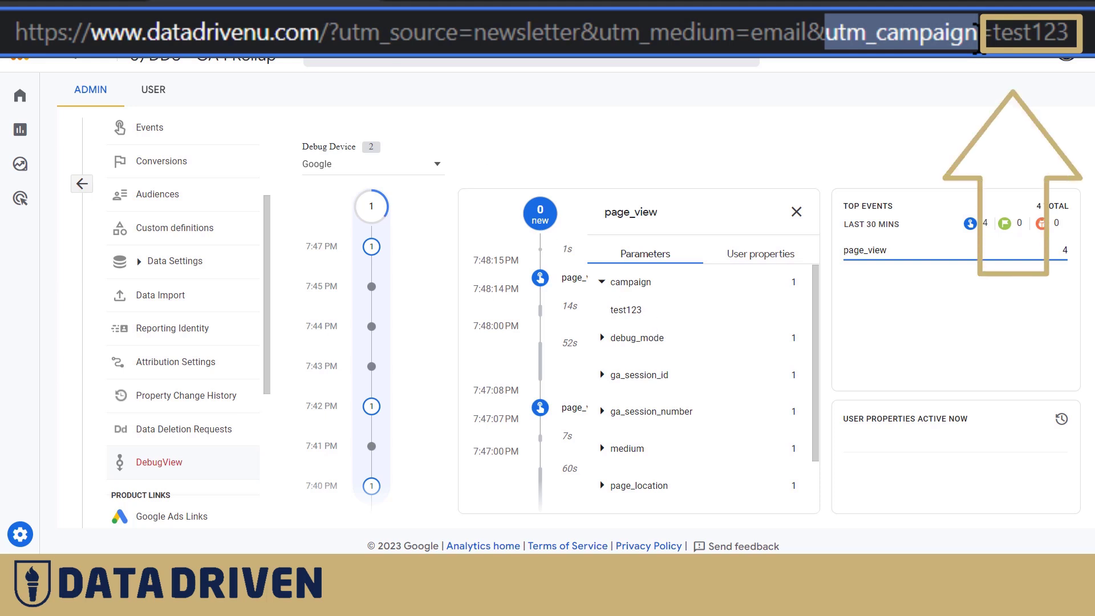
scroll(655, 434, "down", 1)
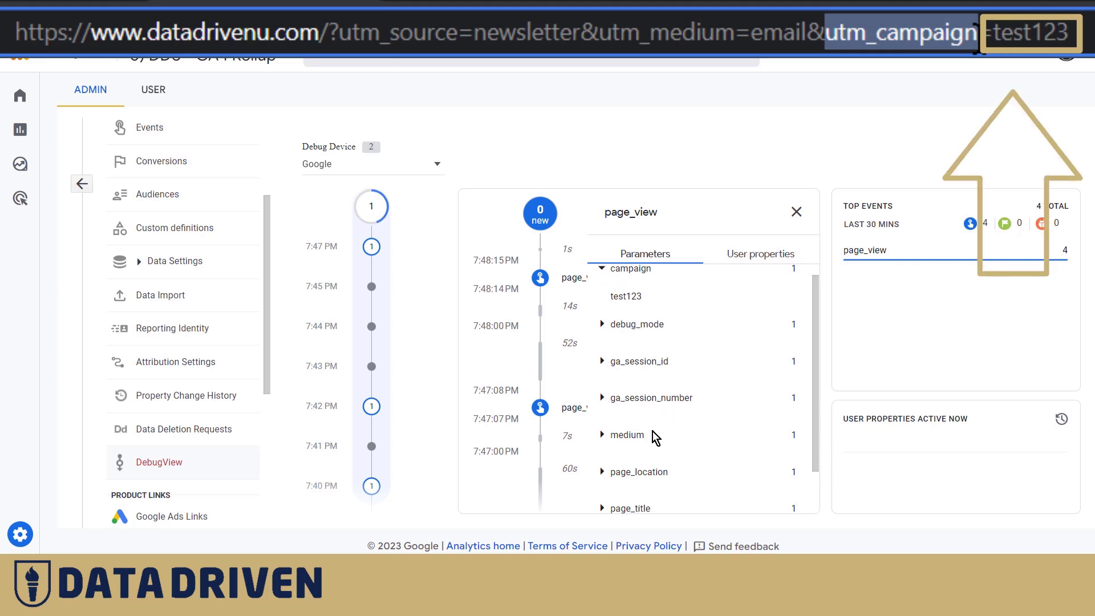
left_click(603, 384)
scroll(699, 422, "down", 1)
left_click(609, 494)
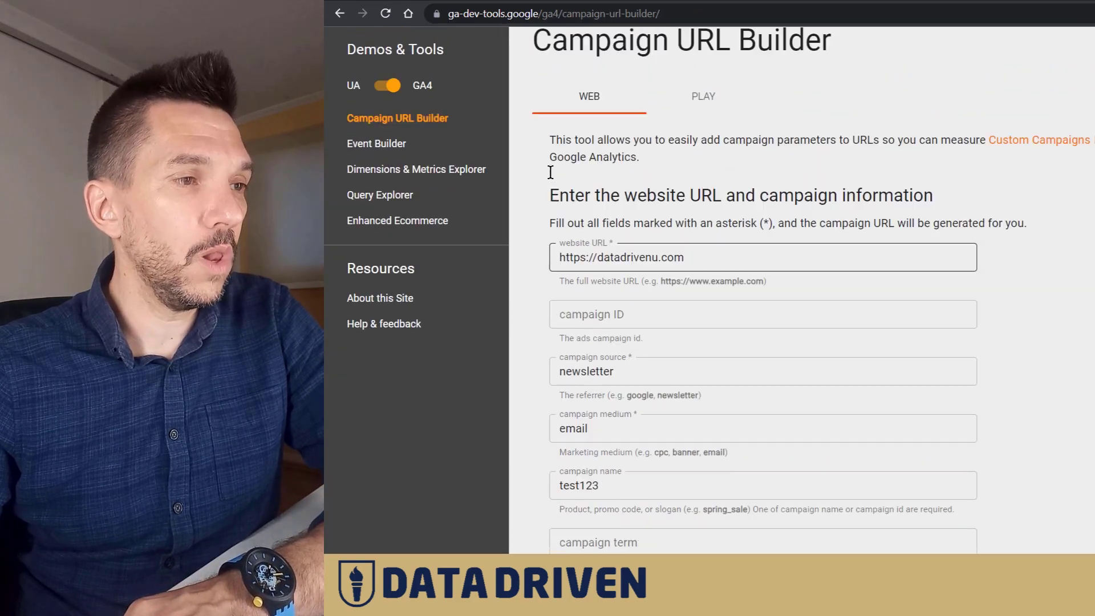
Examine the GA4 Campaign URL Builder's page address and its website URL field.
scroll(550, 171, "up", 1)
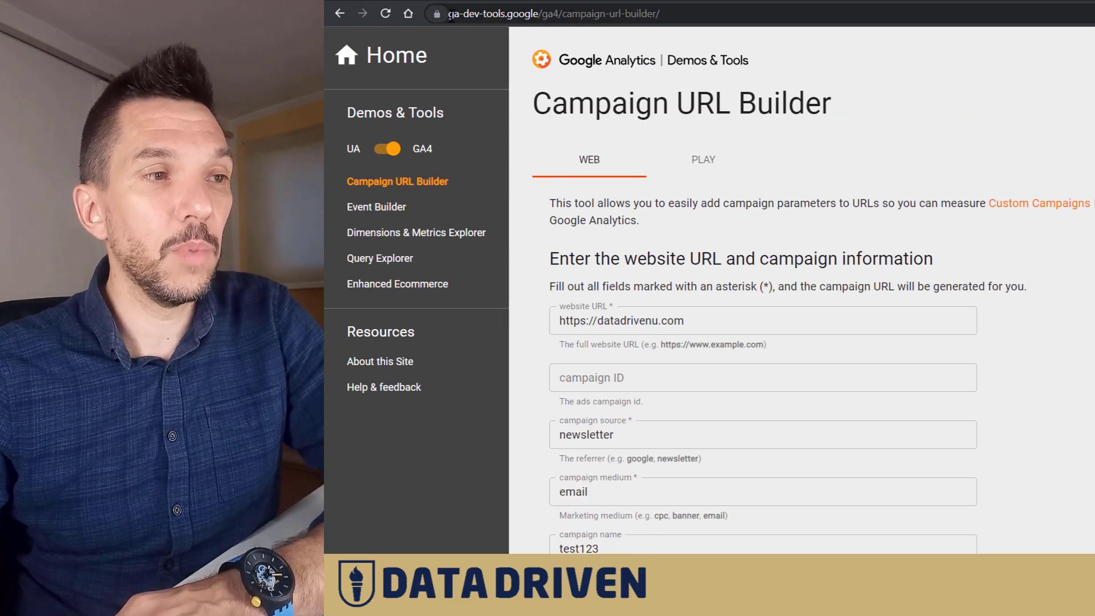
left_click_drag(450, 15, 661, 16)
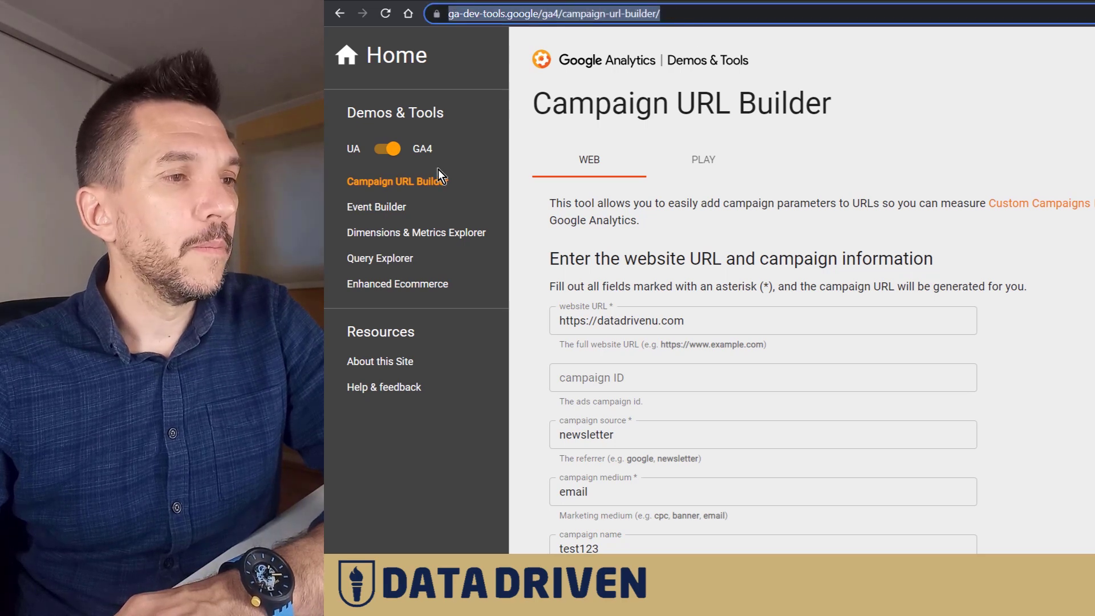
left_click(645, 319)
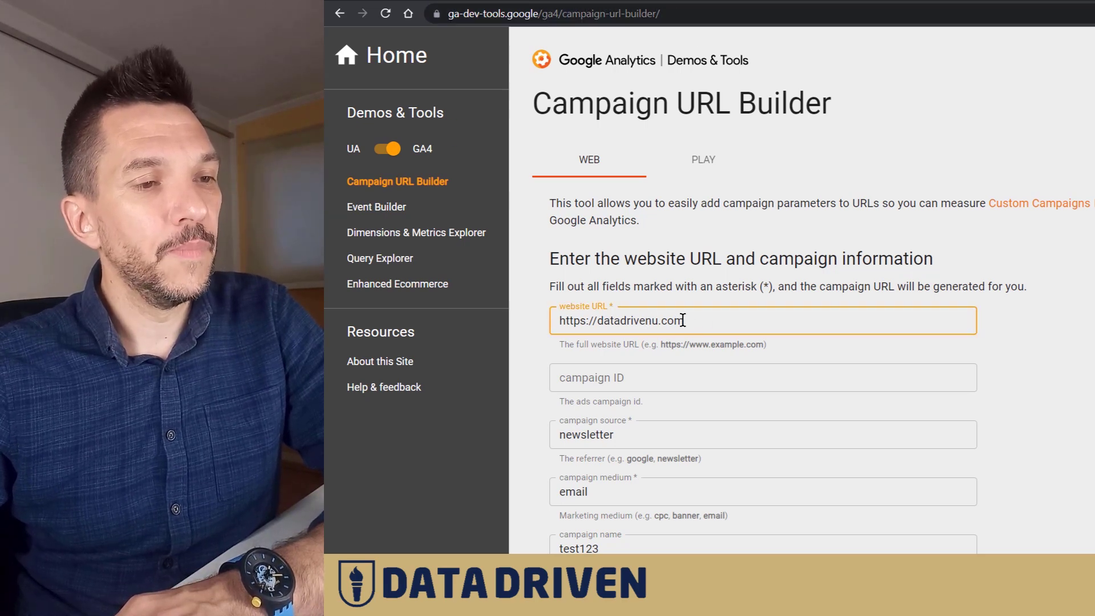
left_click_drag(689, 322, 553, 344)
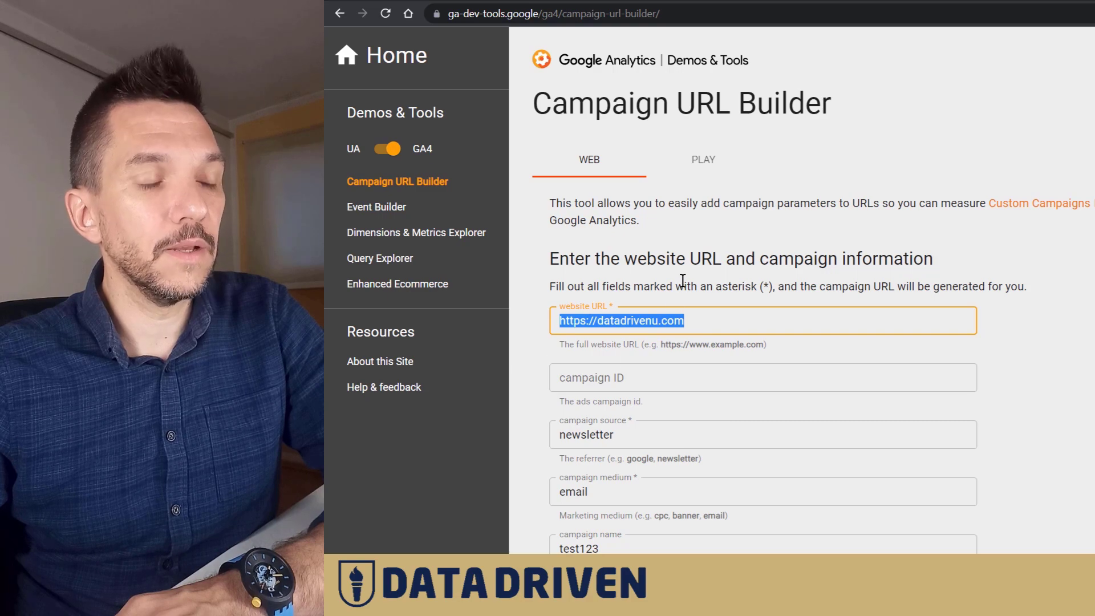
Review the campaign source, medium and name fields, and copy the generated campaign URL.
scroll(738, 274, "down", 1)
left_click(694, 371)
left_click_drag(619, 365, 540, 381)
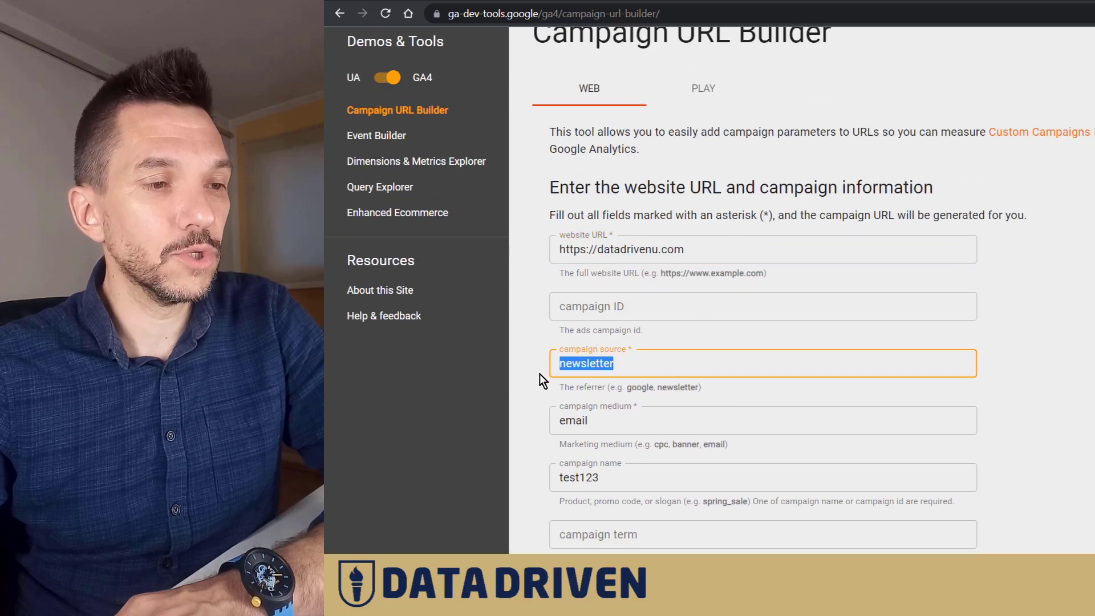
left_click_drag(589, 424, 558, 423)
left_click(607, 478)
left_click_drag(608, 478, 531, 483)
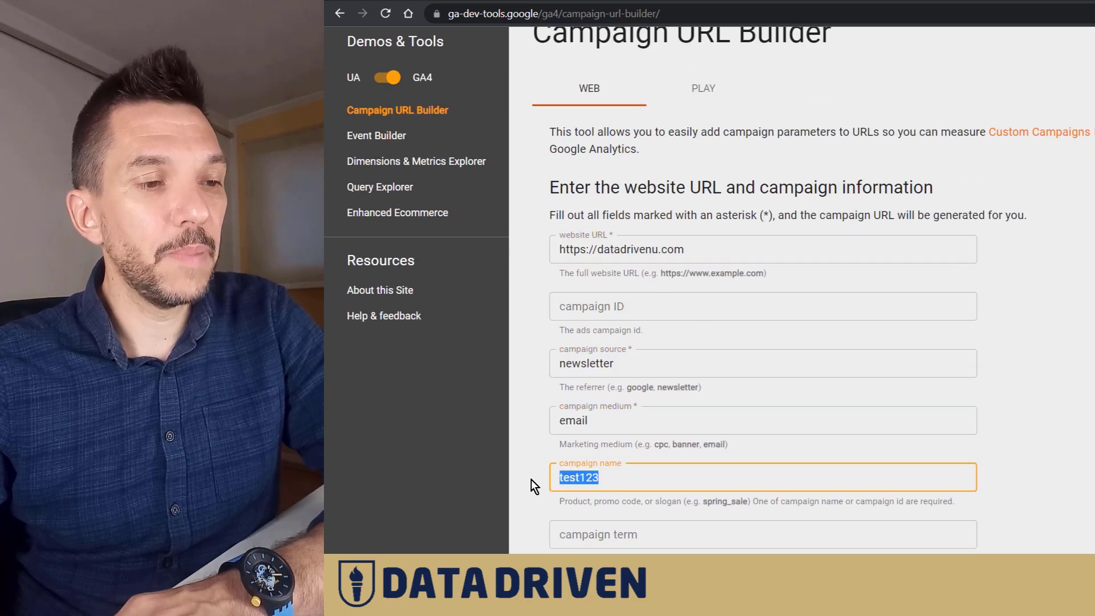
left_click(618, 476)
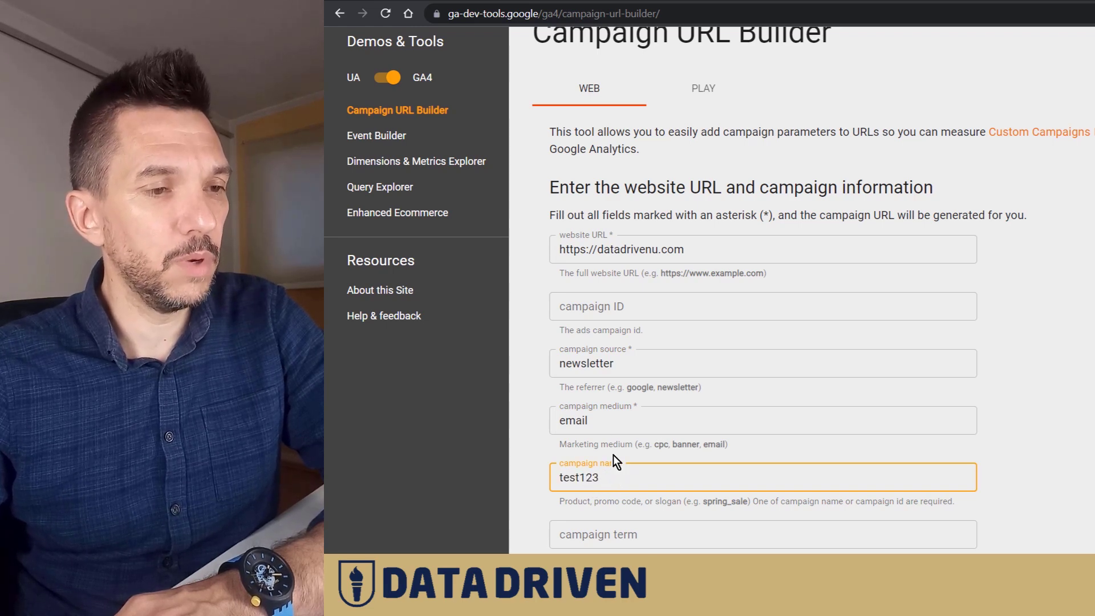
left_click_drag(578, 421, 533, 423)
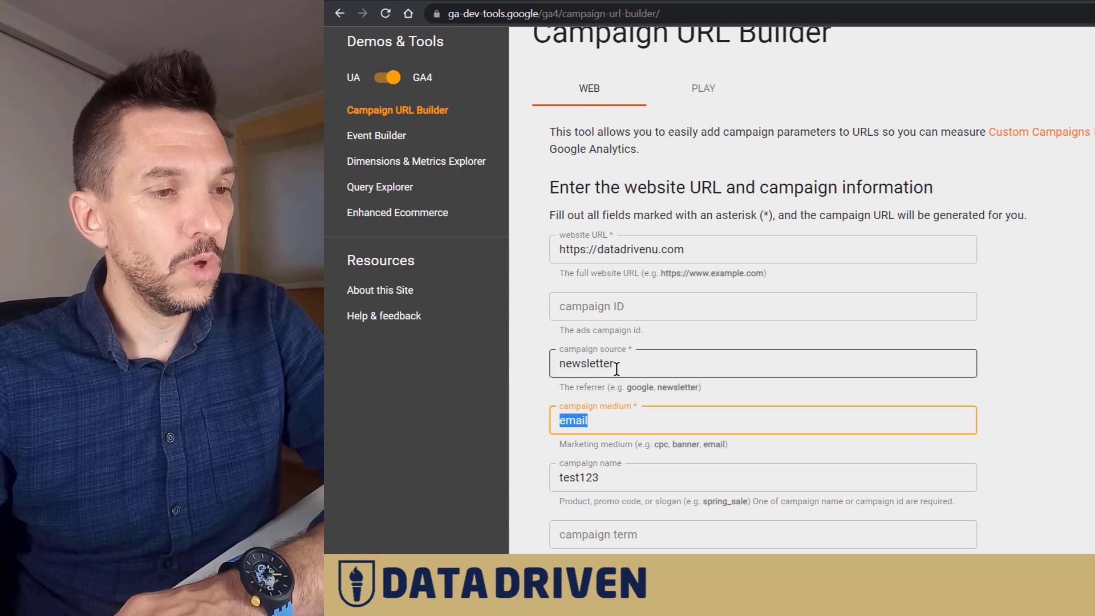
left_click_drag(616, 370, 537, 386)
scroll(782, 347, "down", 5)
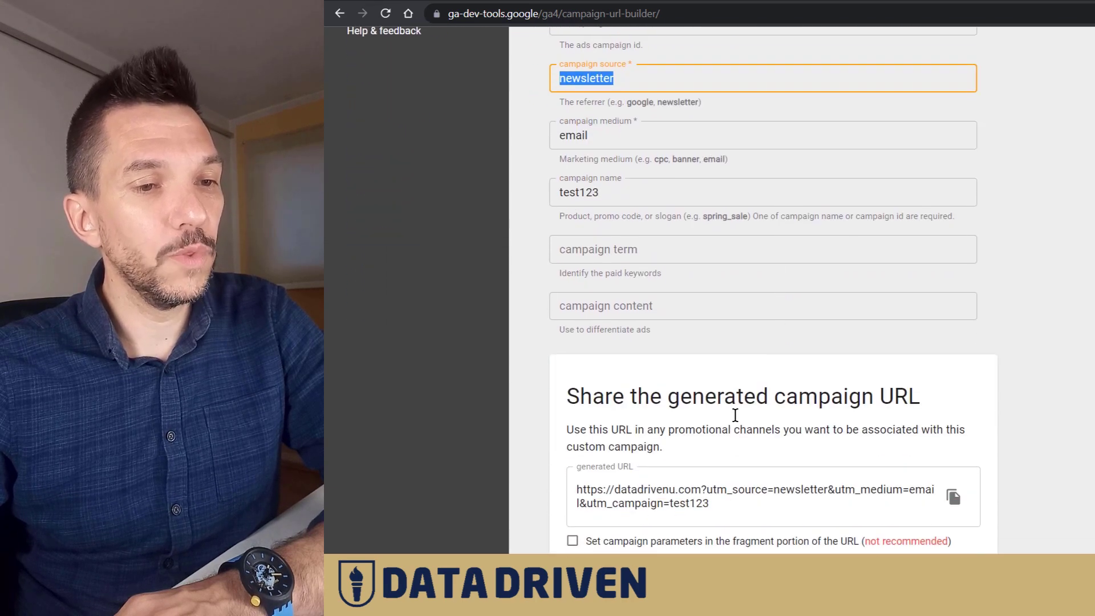
left_click(953, 502)
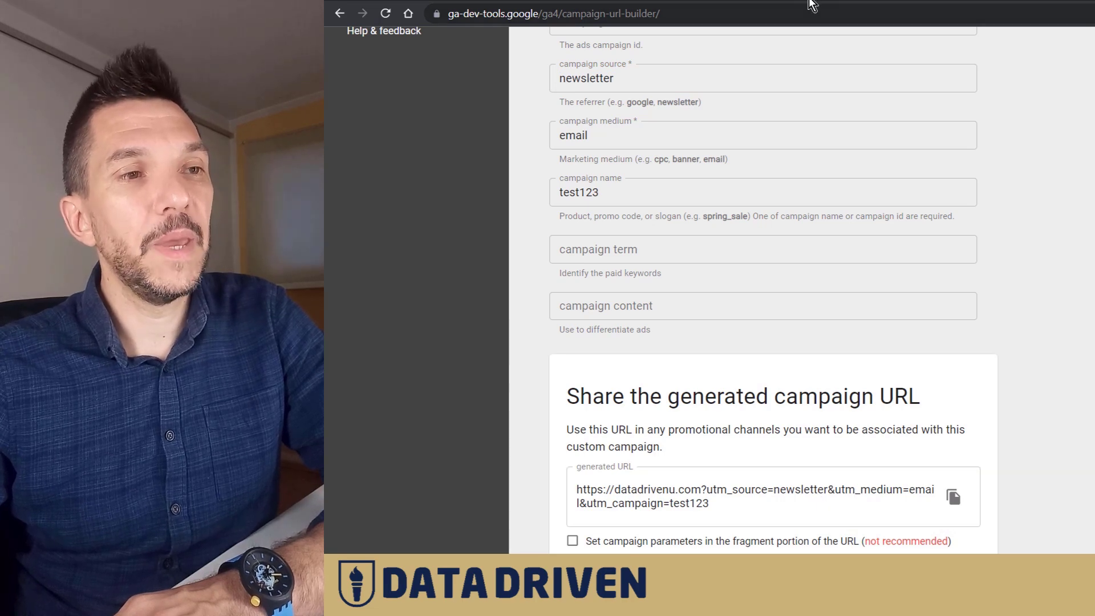
Filter the Traffic acquisition report's table in Google Analytics by the search term "email".
mouse_move(730, 3)
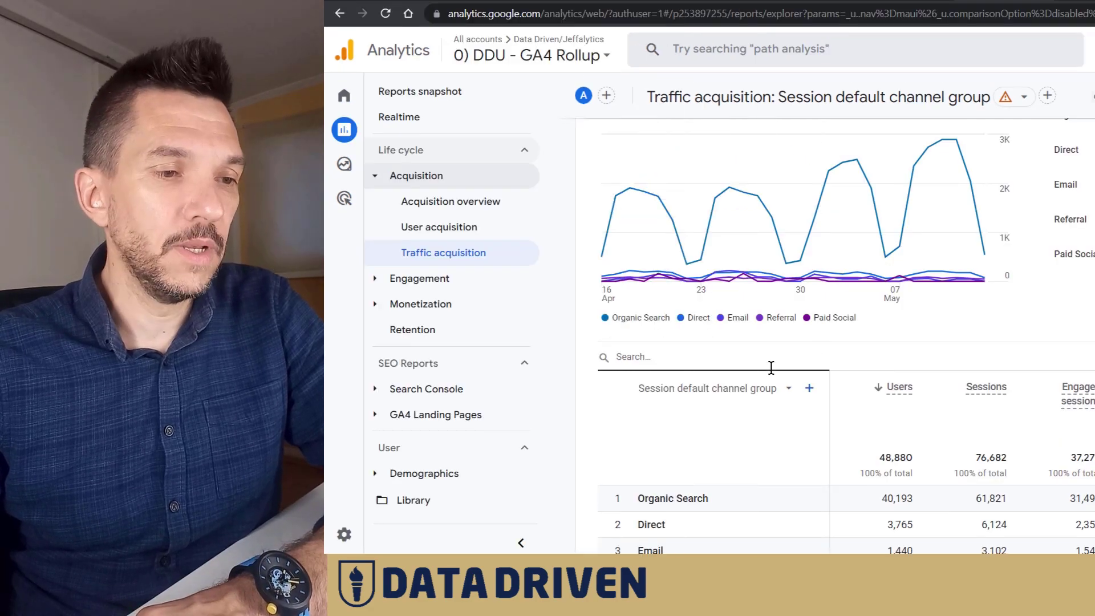
scroll(771, 368, "down", 2)
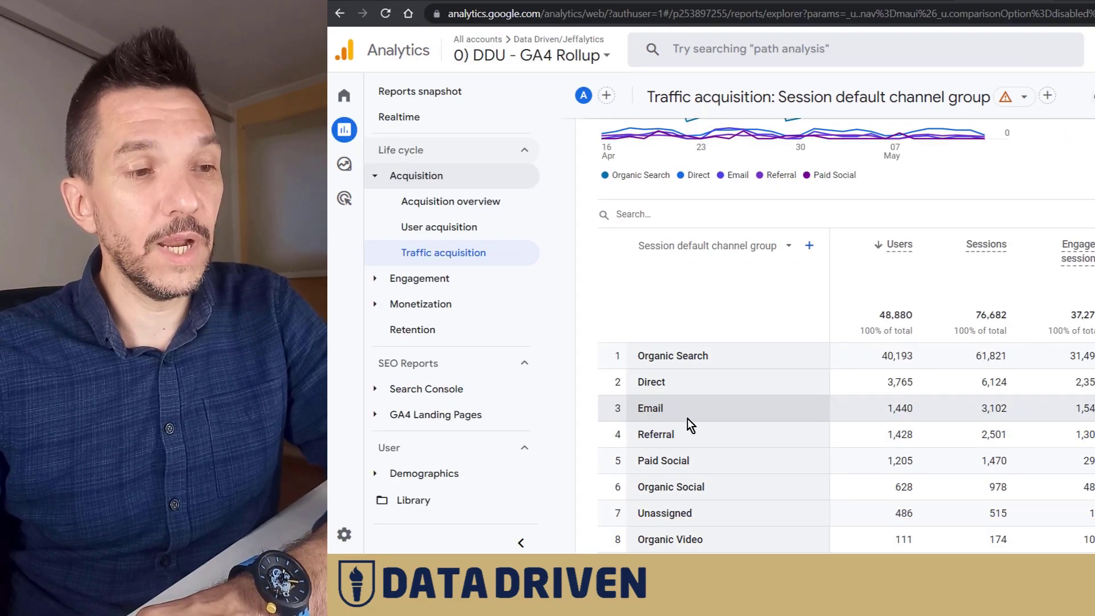
left_click(646, 214)
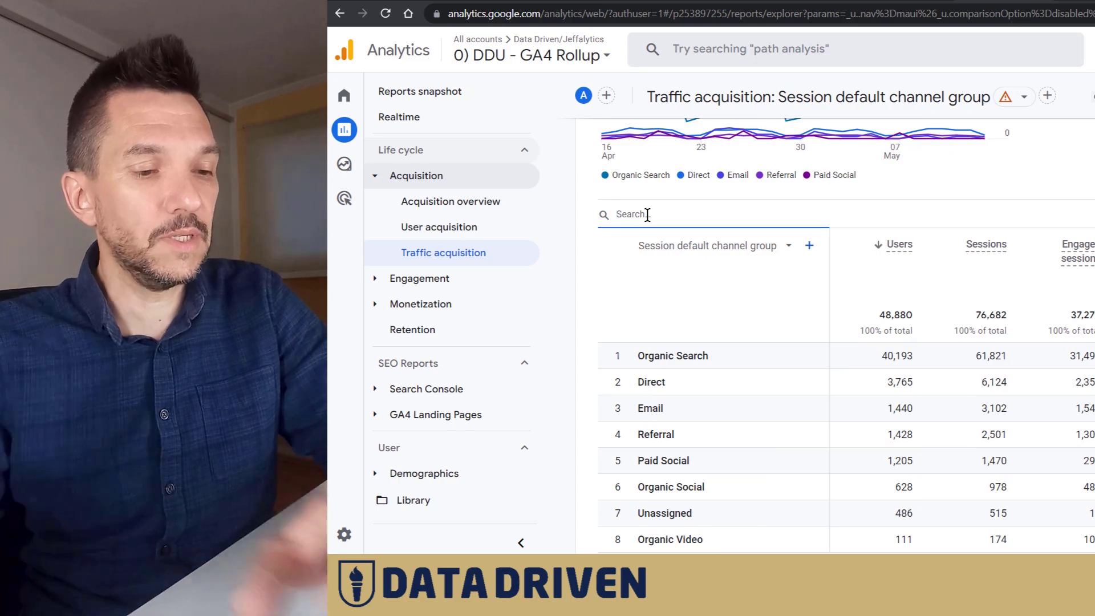
type("email")
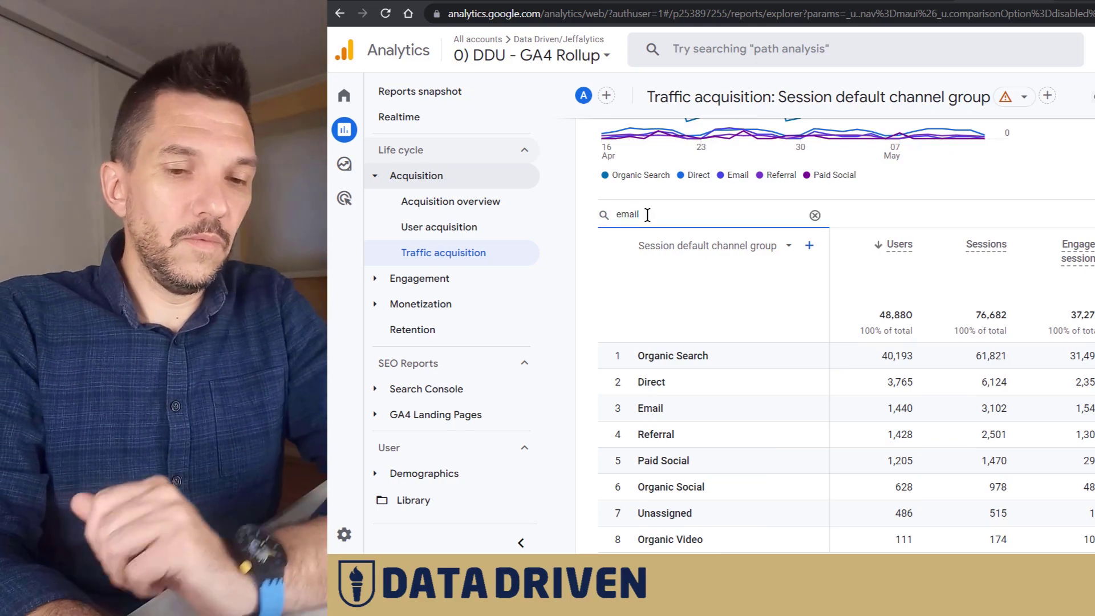
key("Return")
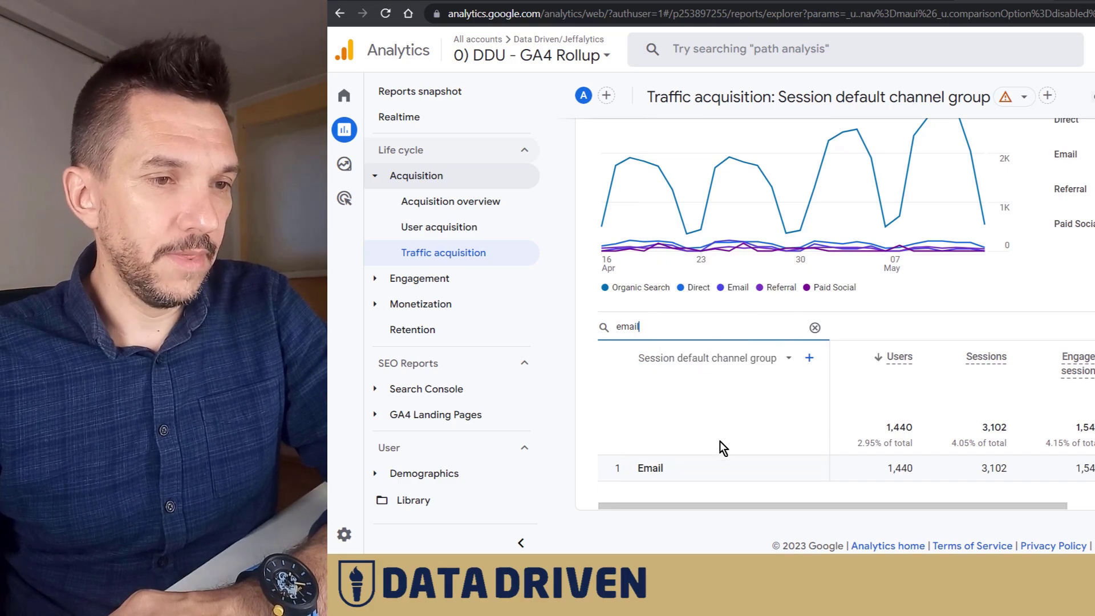
Add Session source / medium as the secondary dimension of the table, and look over the email rows.
left_click(810, 359)
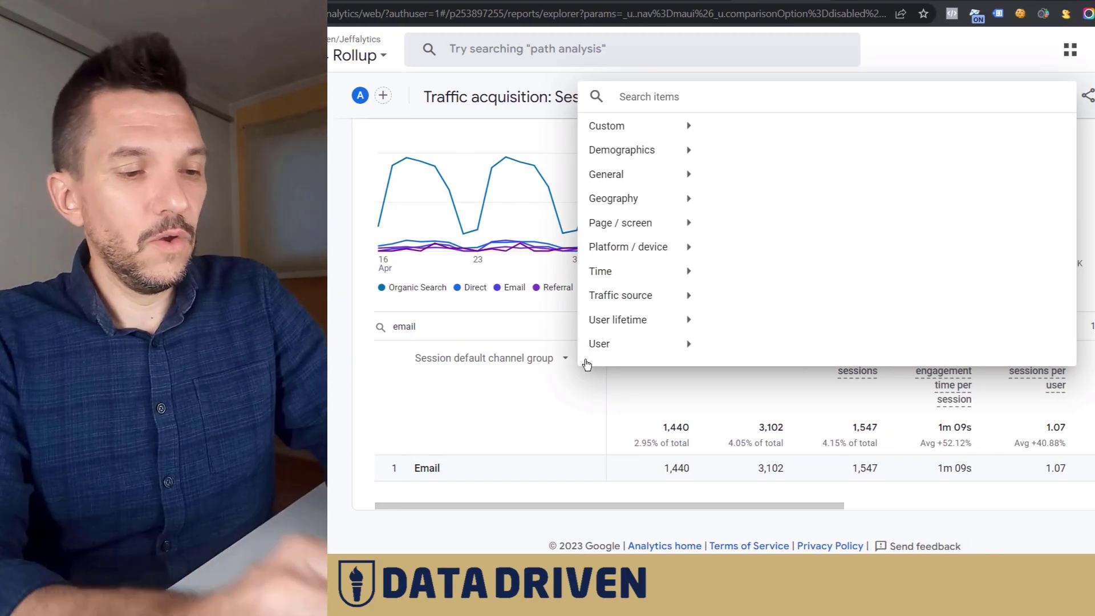
type("sourc")
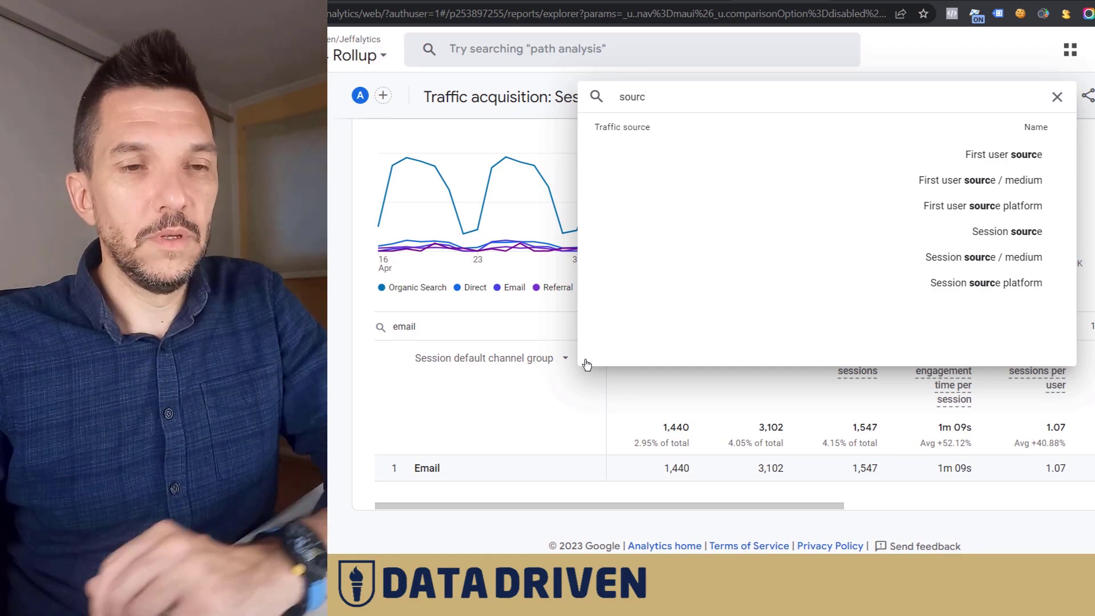
left_click(936, 259)
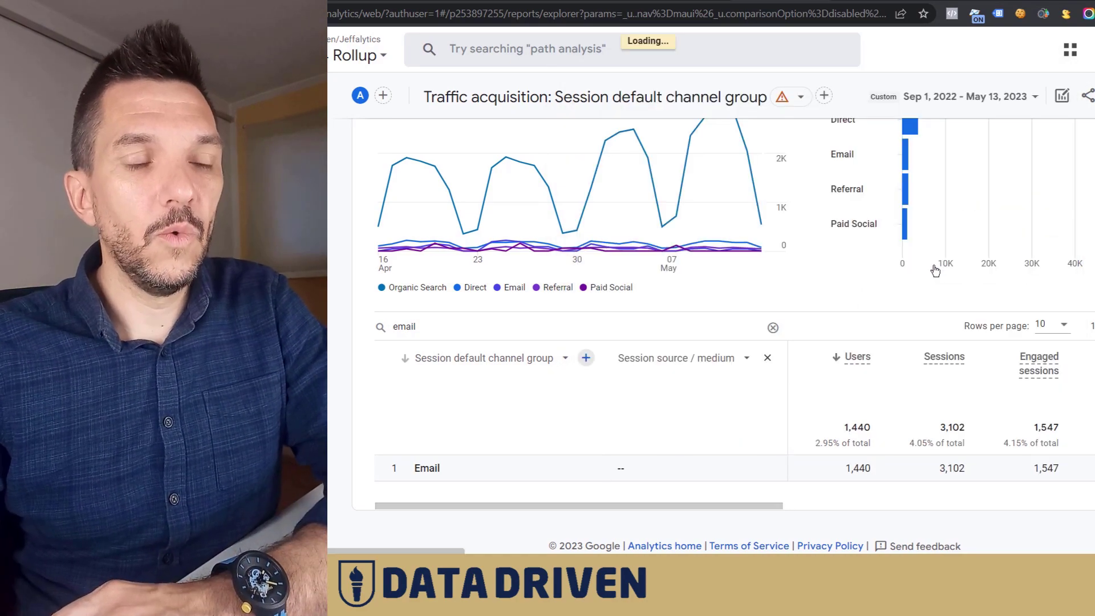
scroll(710, 461, "down", 2)
scroll(721, 391, "up", 1)
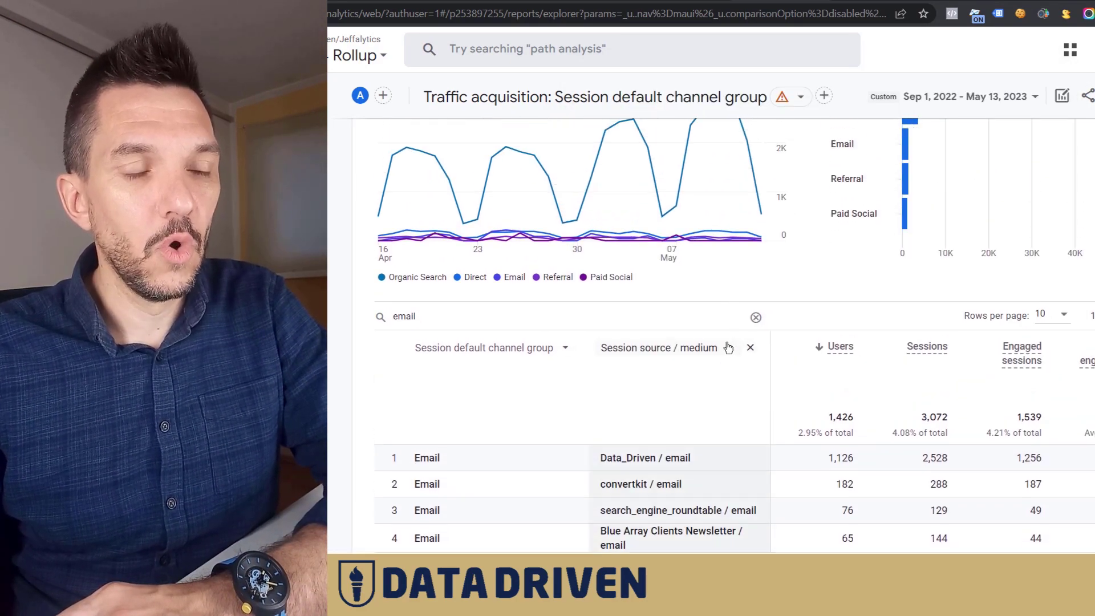
Change the table's secondary dimension to Session campaign, and look through the email campaigns.
left_click(728, 347)
type("camp")
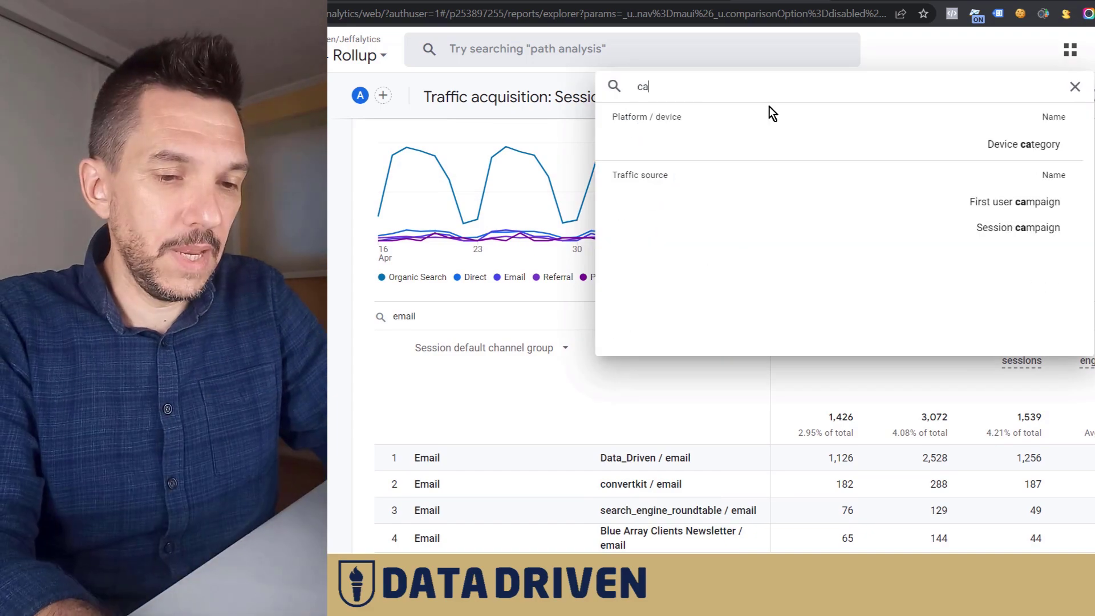
left_click(867, 171)
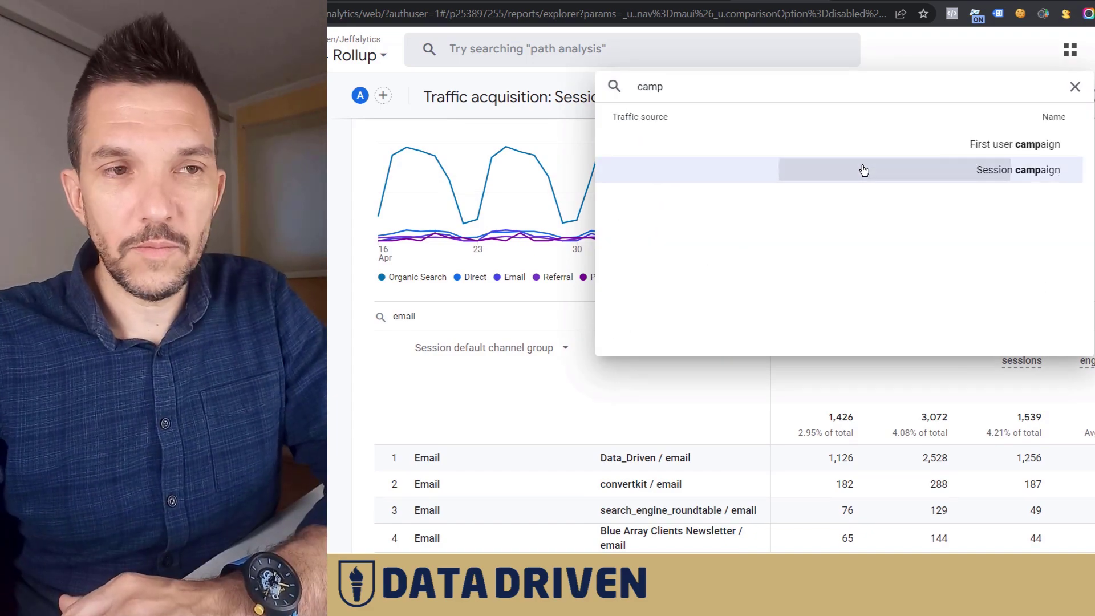
scroll(668, 410, "down", 1)
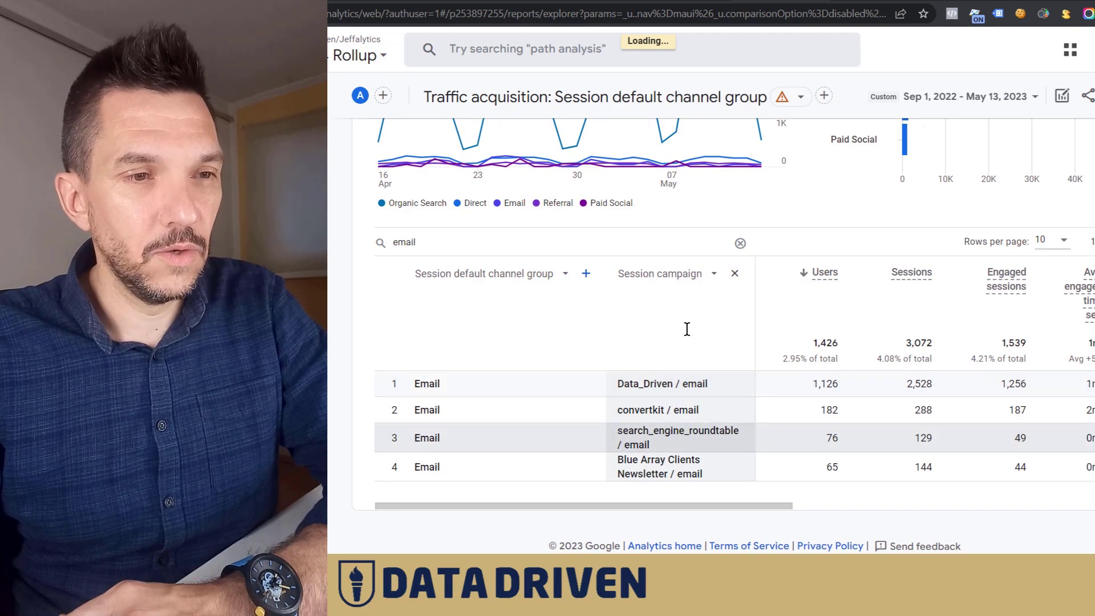
scroll(700, 287, "down", 2)
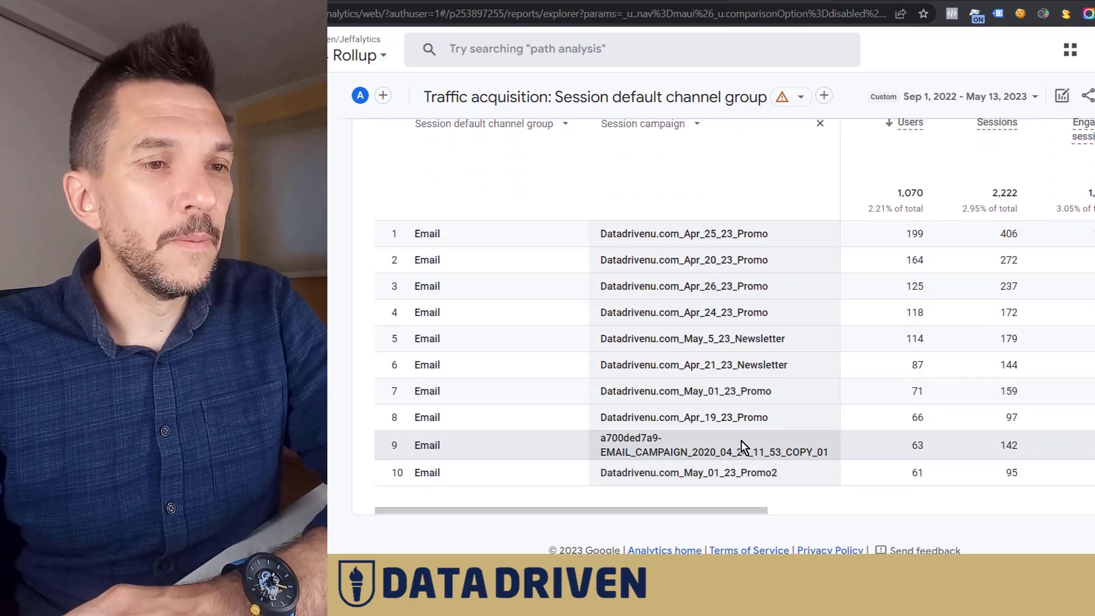
scroll(740, 440, "up", 2)
scroll(710, 348, "up", 4)
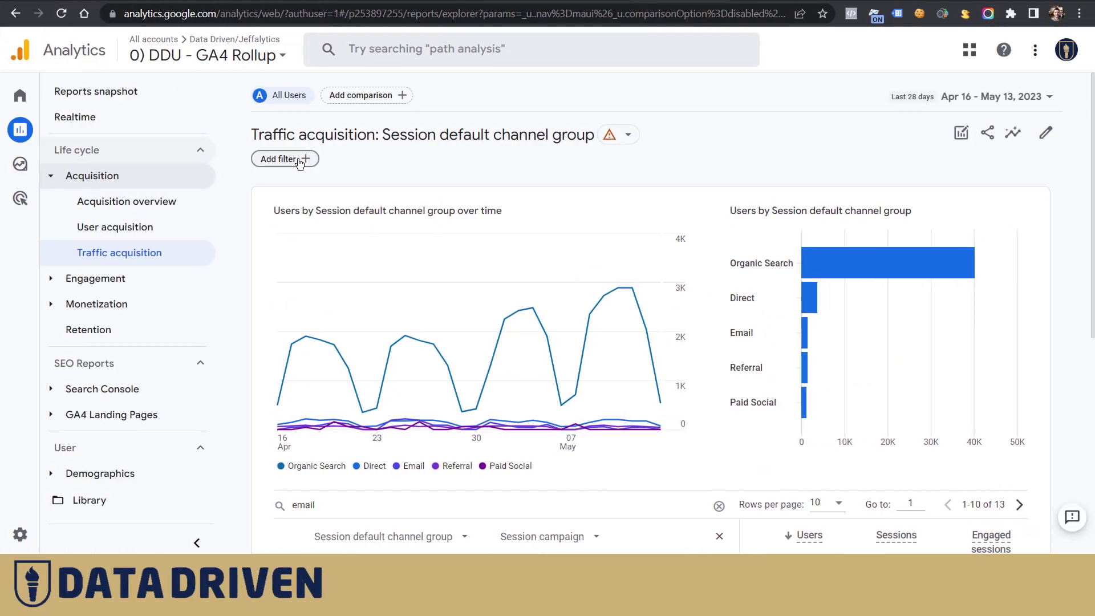
Add a report filter that includes only sessions where Session medium is email, and apply it.
left_click(299, 162)
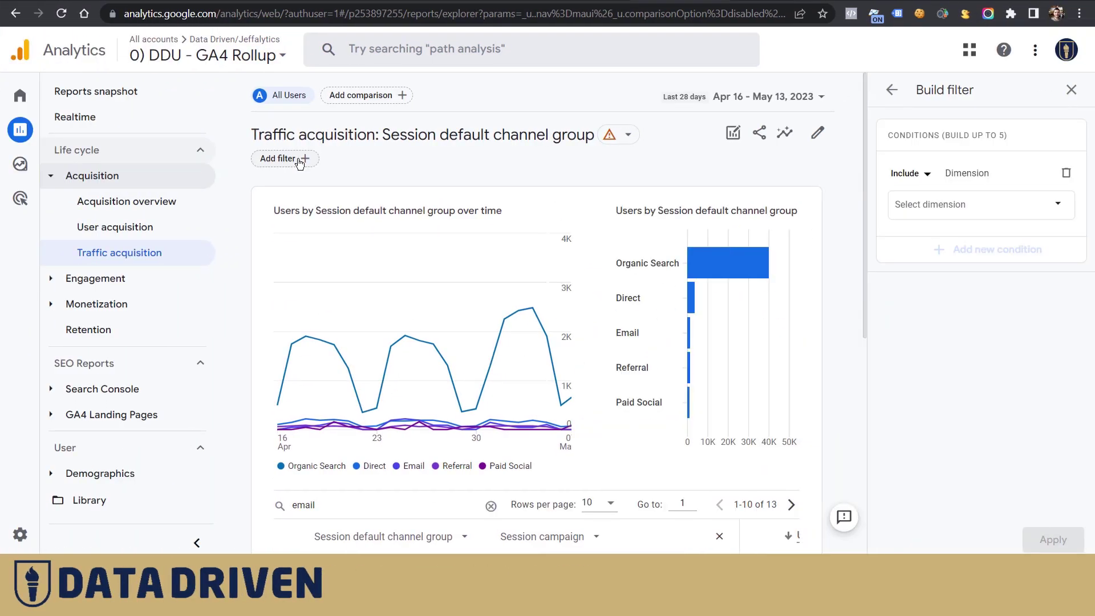
left_click(968, 209)
type("medi")
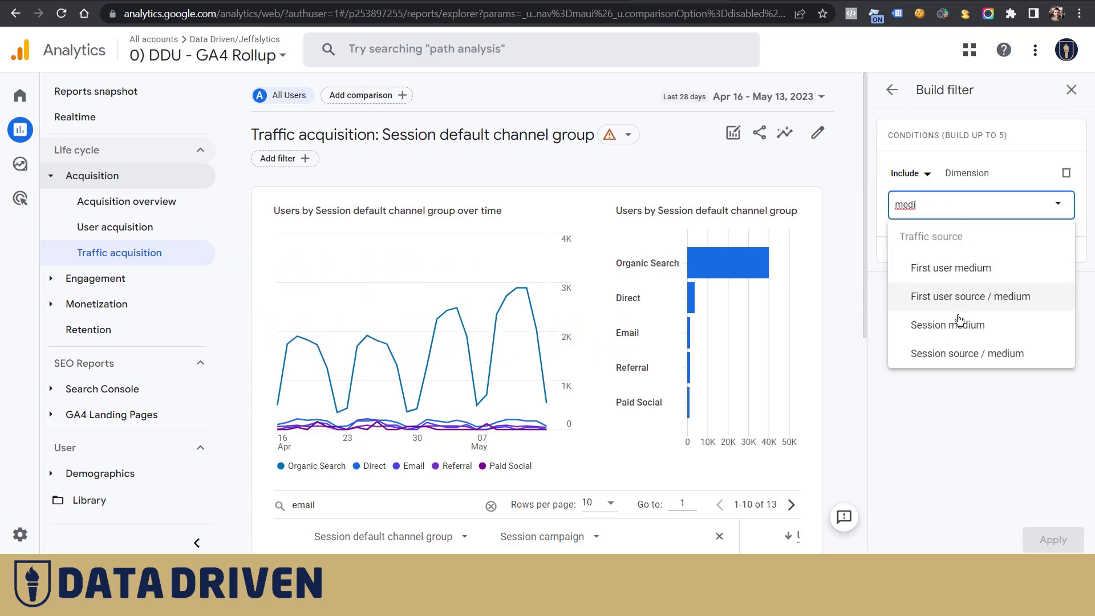
left_click(958, 325)
left_click(937, 270)
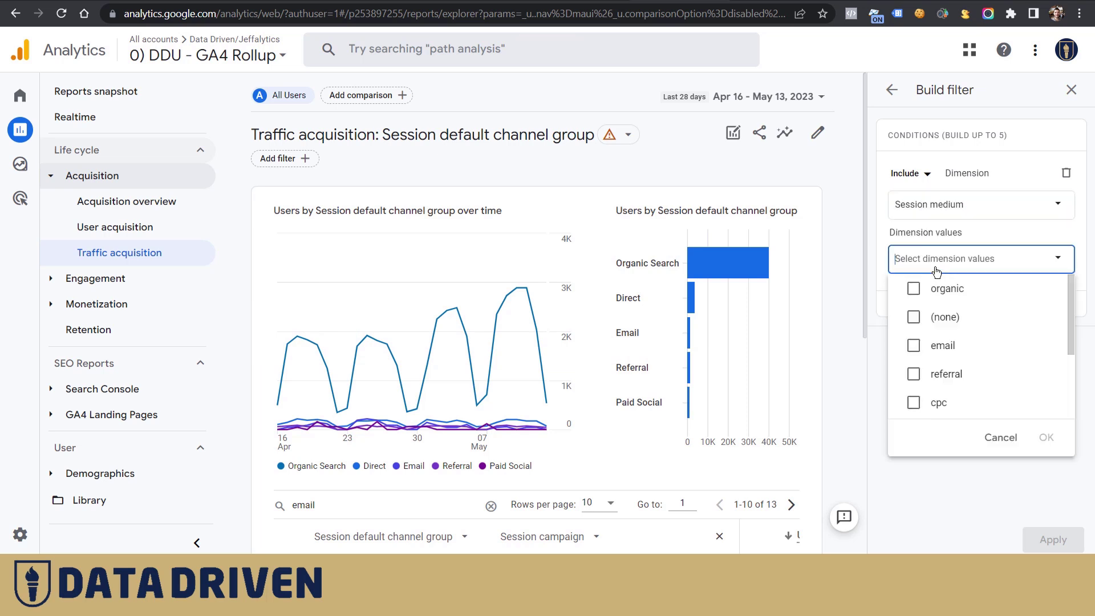
left_click(913, 345)
left_click(1046, 436)
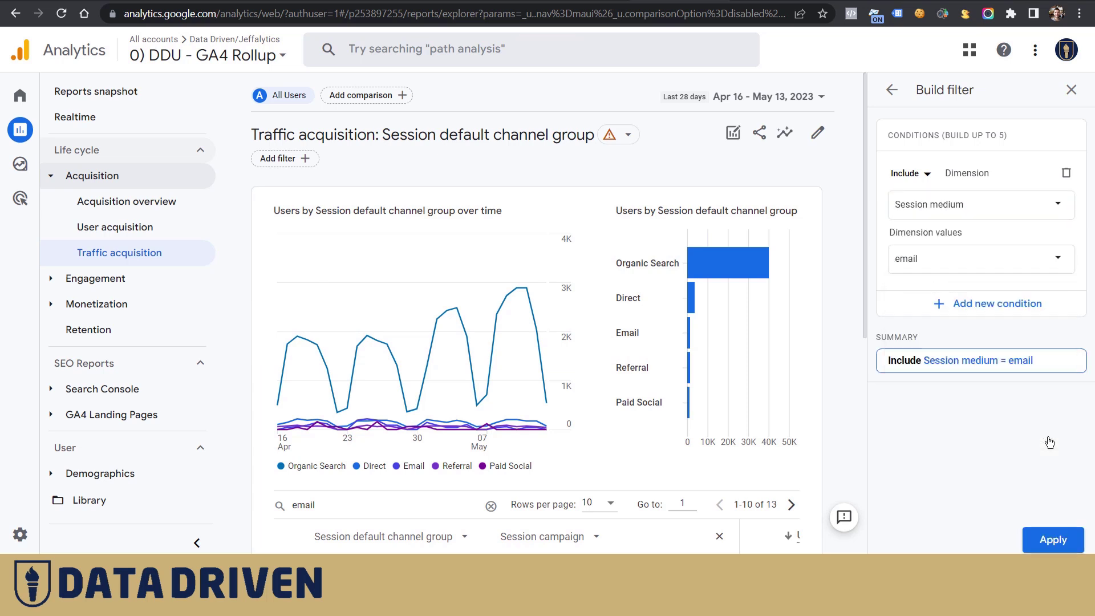
left_click(1053, 540)
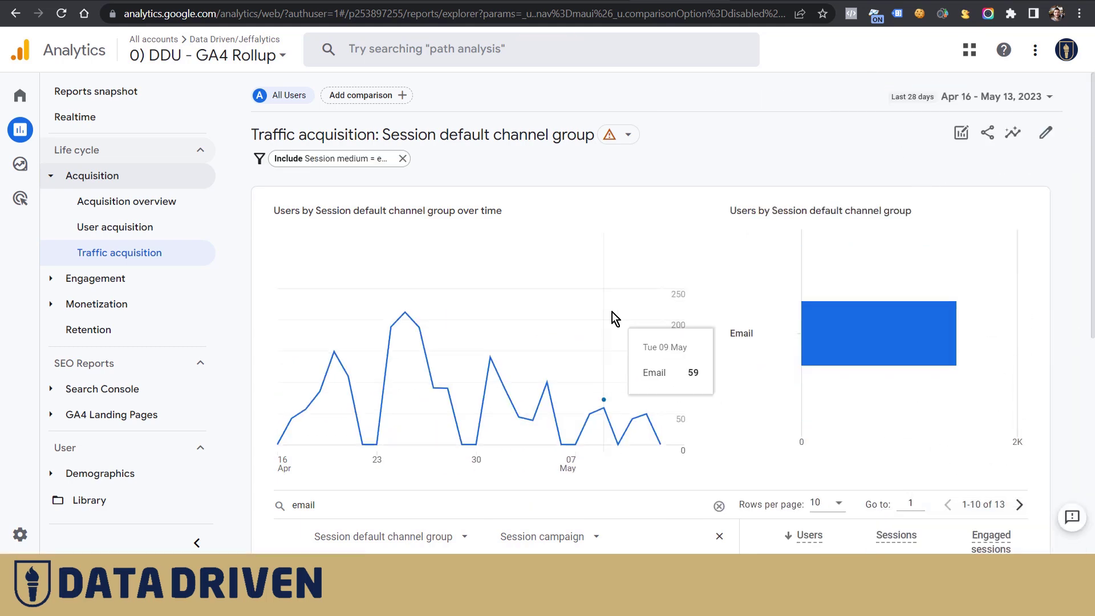
Look over the email-filtered Traffic acquisition report, and open its date range for editing.
scroll(557, 398, "down", 5)
scroll(557, 500, "up", 4)
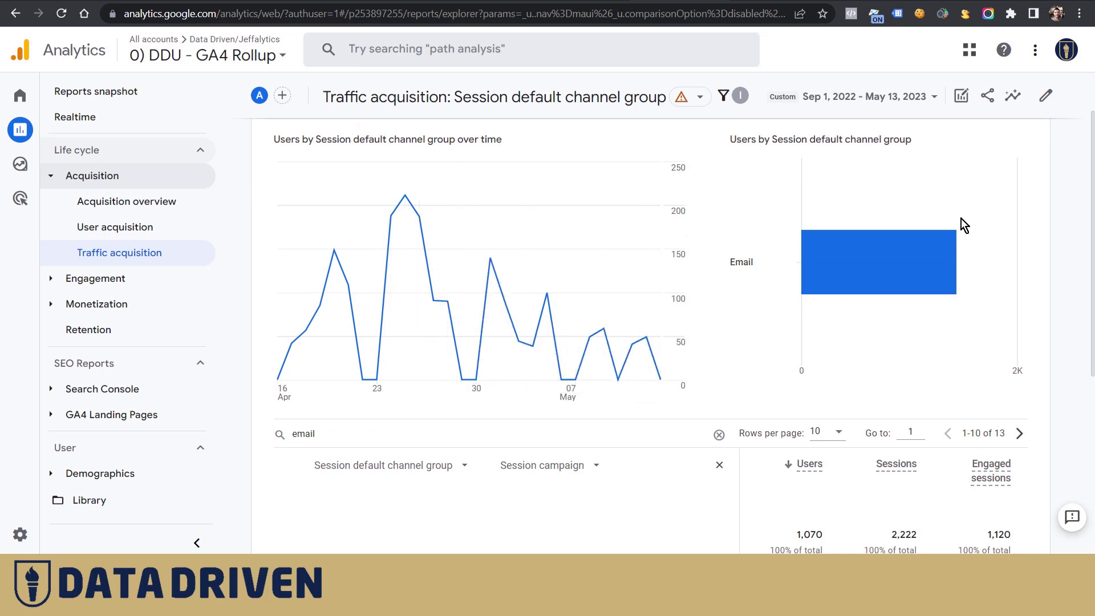
scroll(981, 189, "up", 2)
left_click(1008, 101)
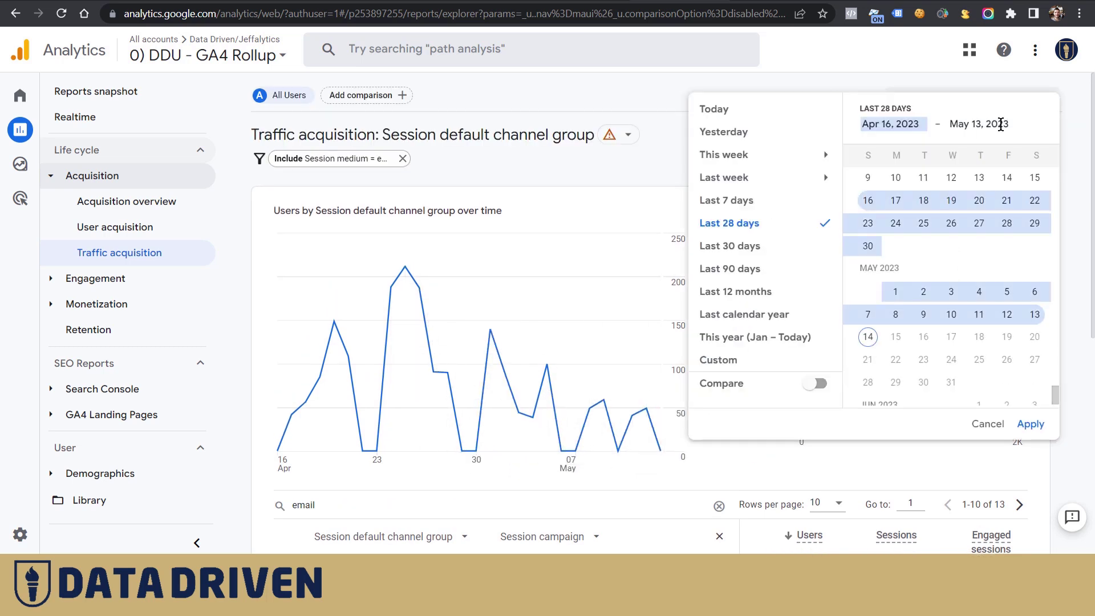
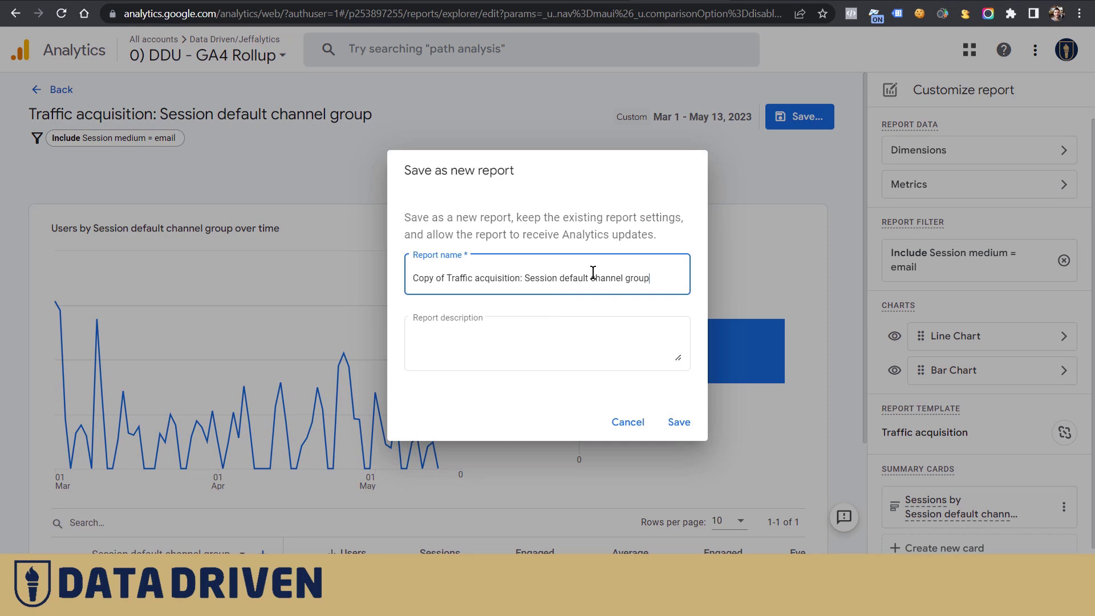
Name the new report "Email traffic report" and save it.
left_click_drag(650, 280, 401, 279)
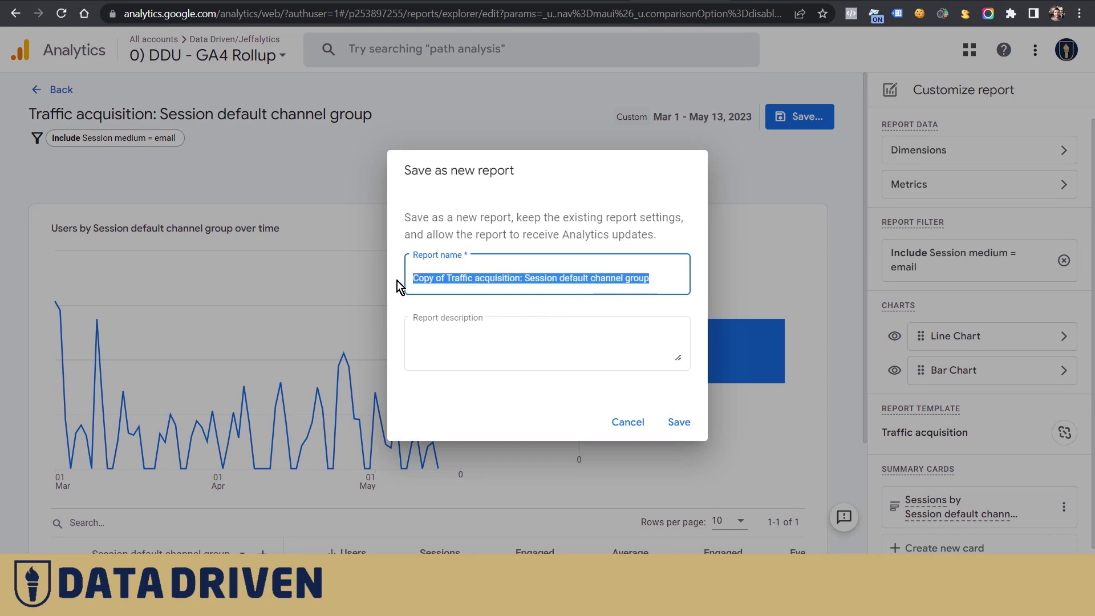
type("email traffic report")
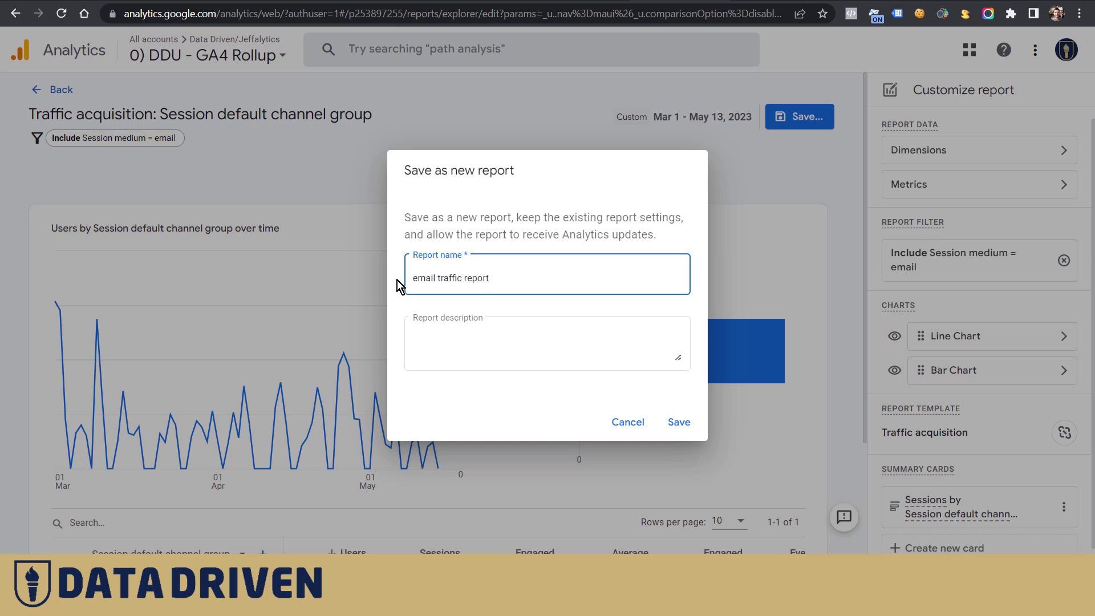
left_click(413, 280)
key("Delete")
type("E")
left_click(674, 424)
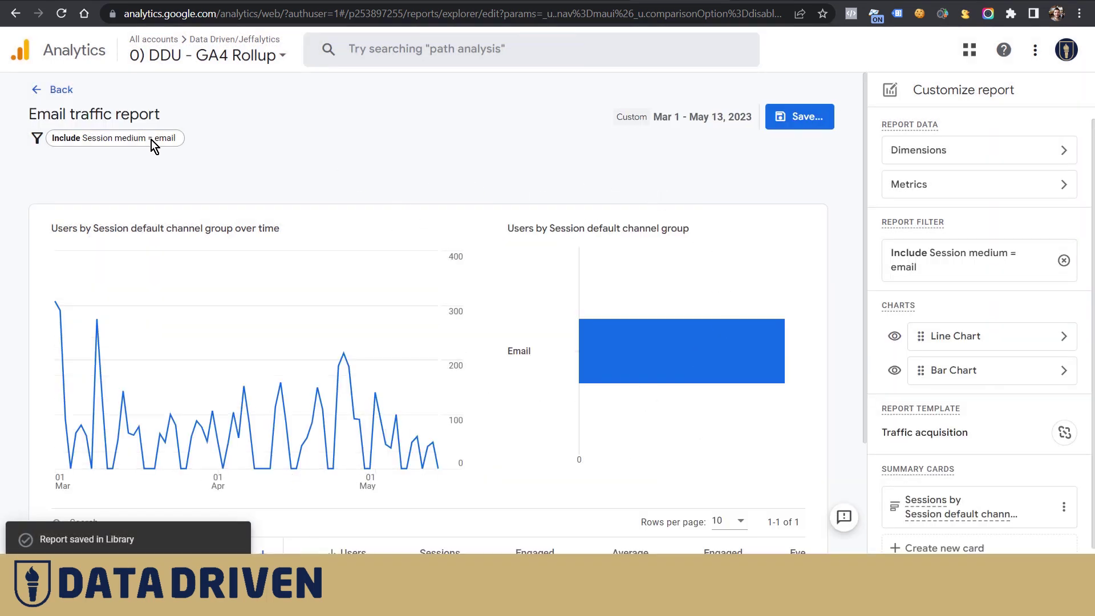
Leave the report editor, go to the report Library, and open the published Life cycle collection for editing.
left_click(40, 91)
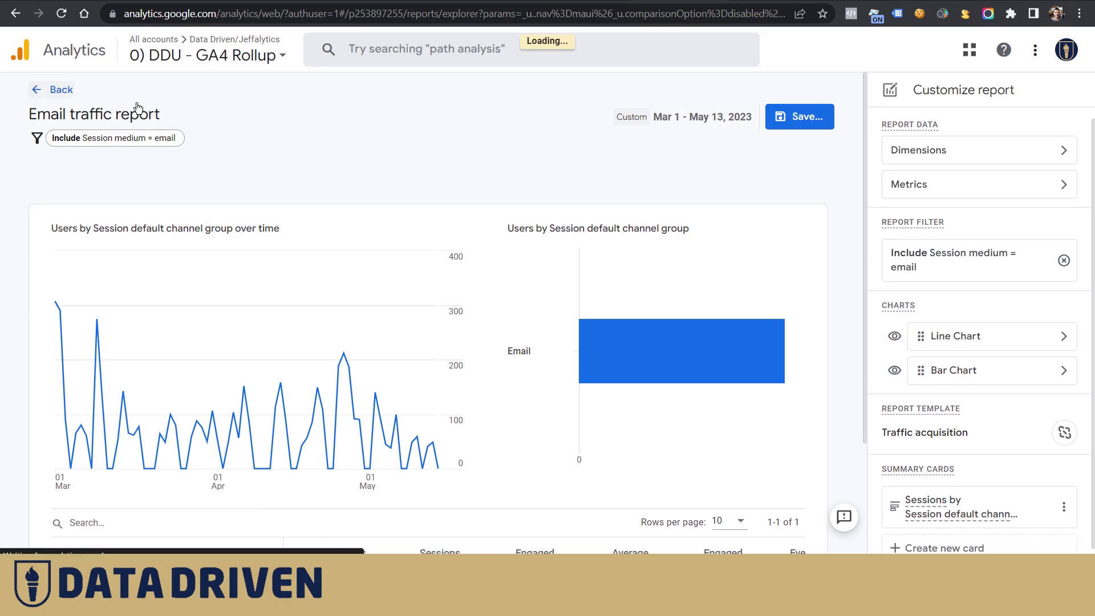
mouse_move(24, 135)
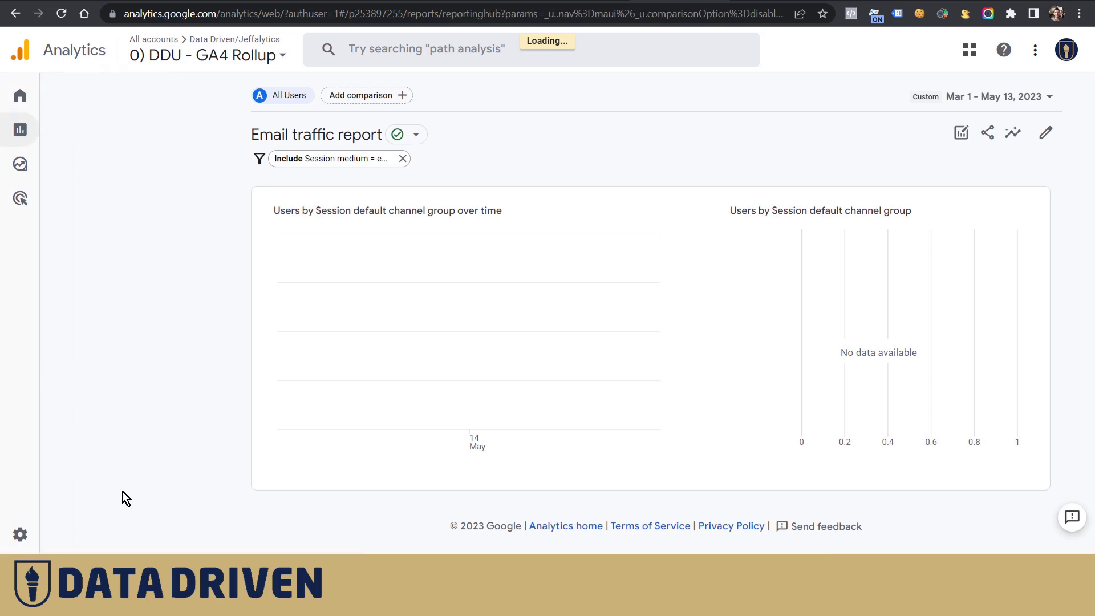
left_click(85, 505)
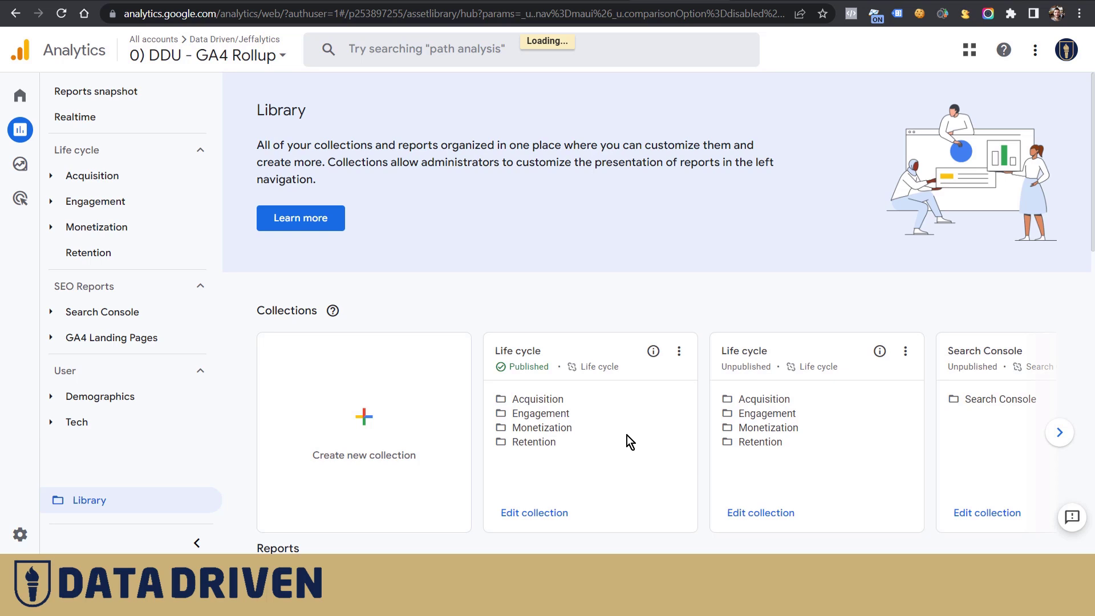
left_click(550, 517)
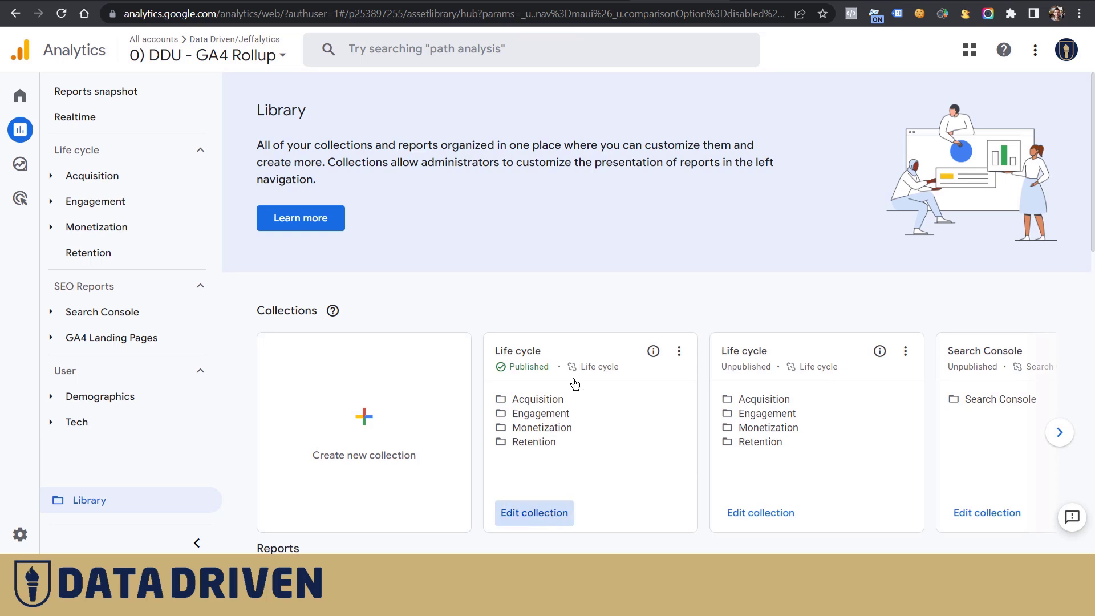
scroll(184, 292, "down", 2)
scroll(214, 378, "up", 2)
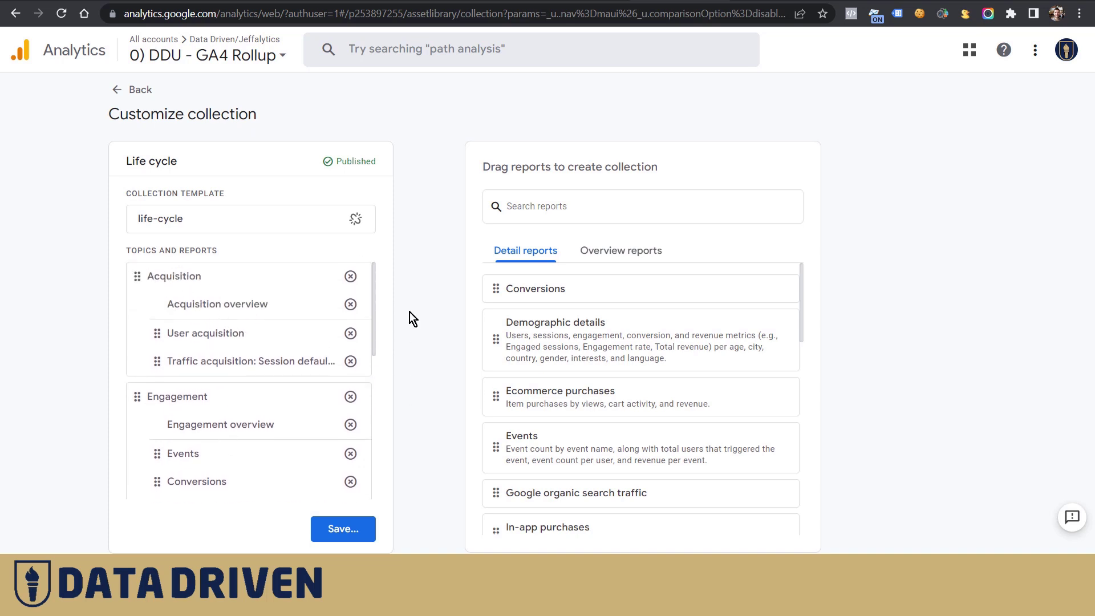
Search the reports for "email", add Email traffic report below Traffic acquisition in the Acquisition topic, and save the changes to the current collection.
left_click(576, 206)
type("email")
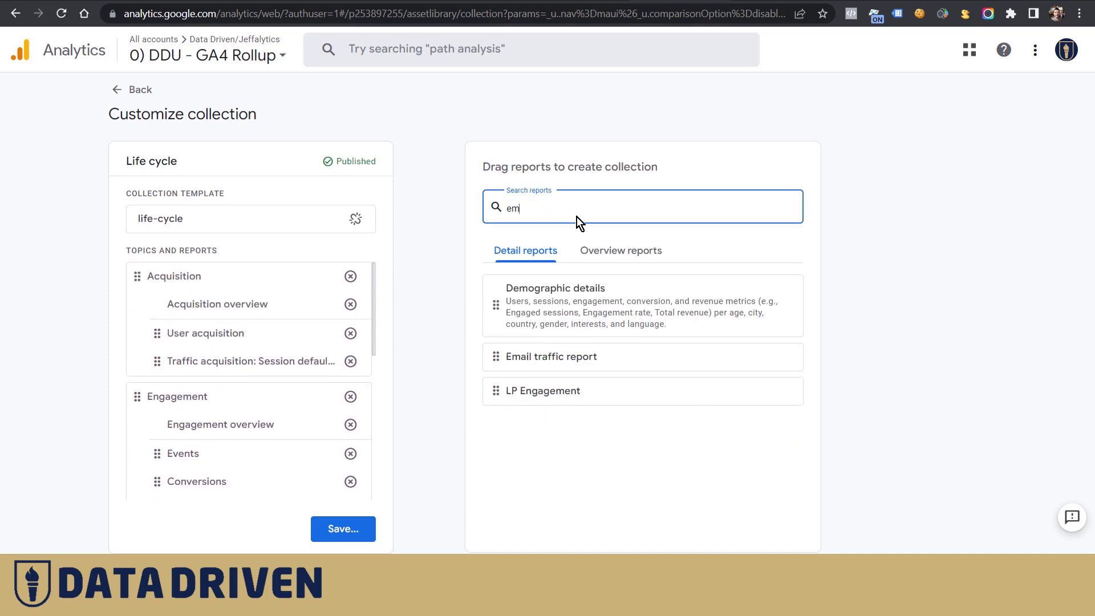
left_click_drag(497, 293, 161, 414)
left_click(337, 532)
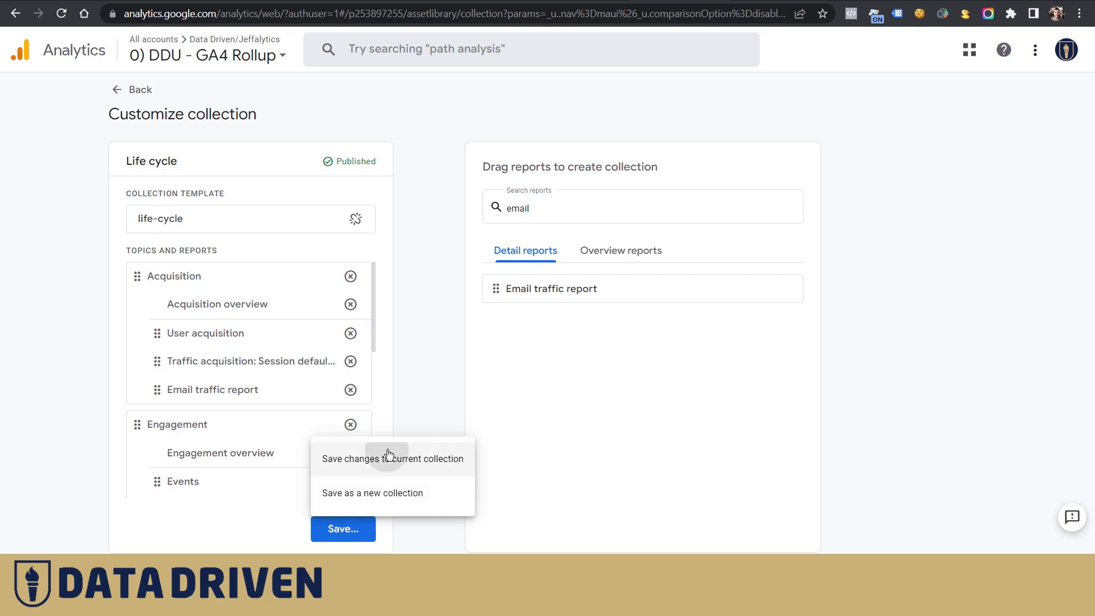
left_click(390, 456)
Return to the Library and open Email traffic report from the Acquisition topic of the Life cycle reports.
left_click(127, 91)
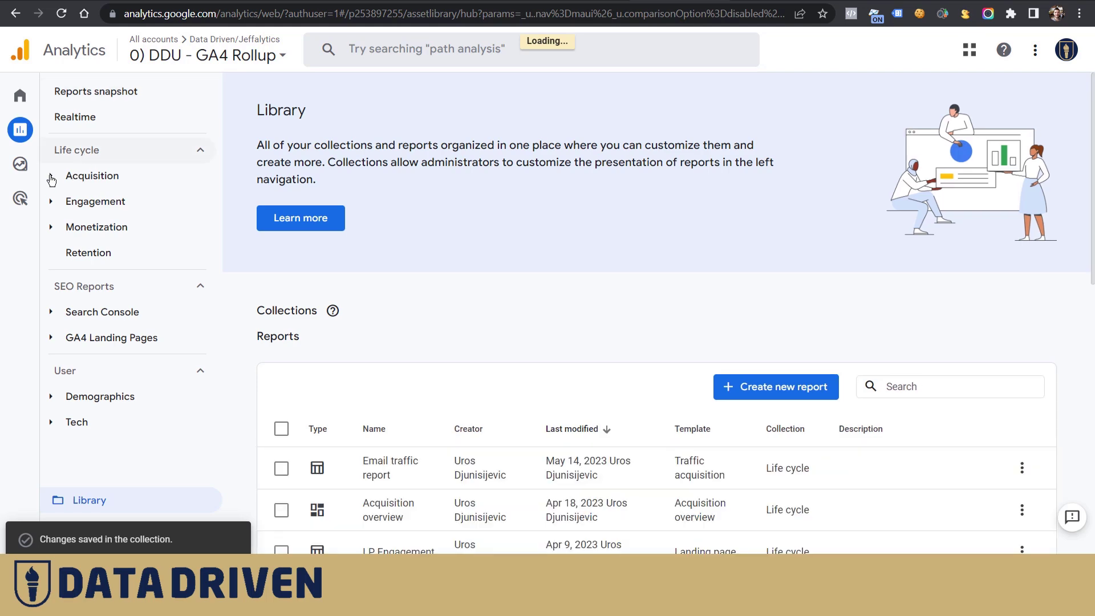
left_click(52, 178)
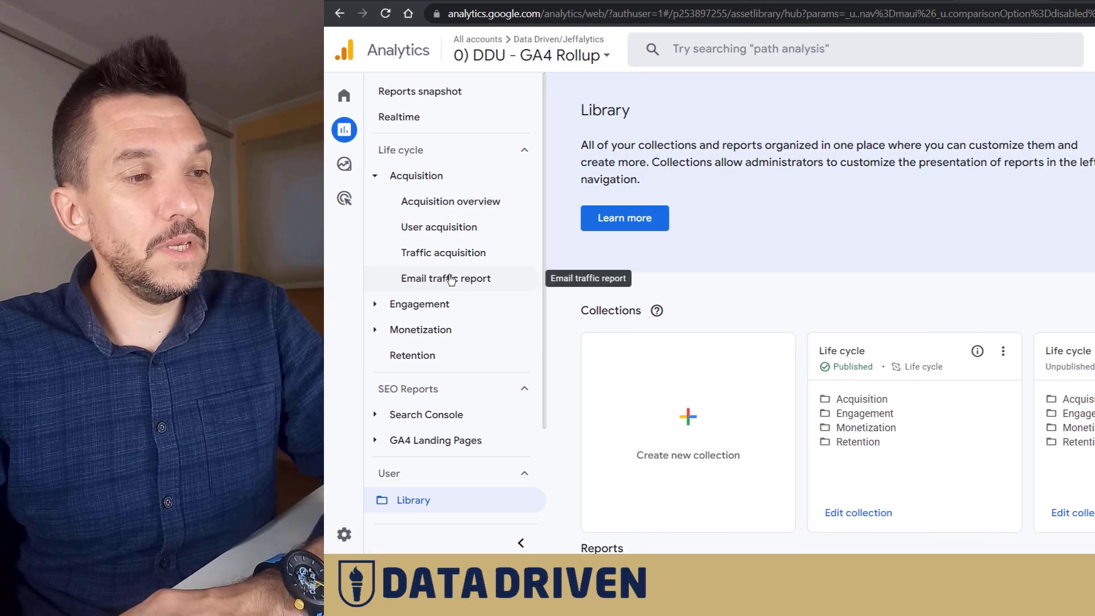
left_click(443, 279)
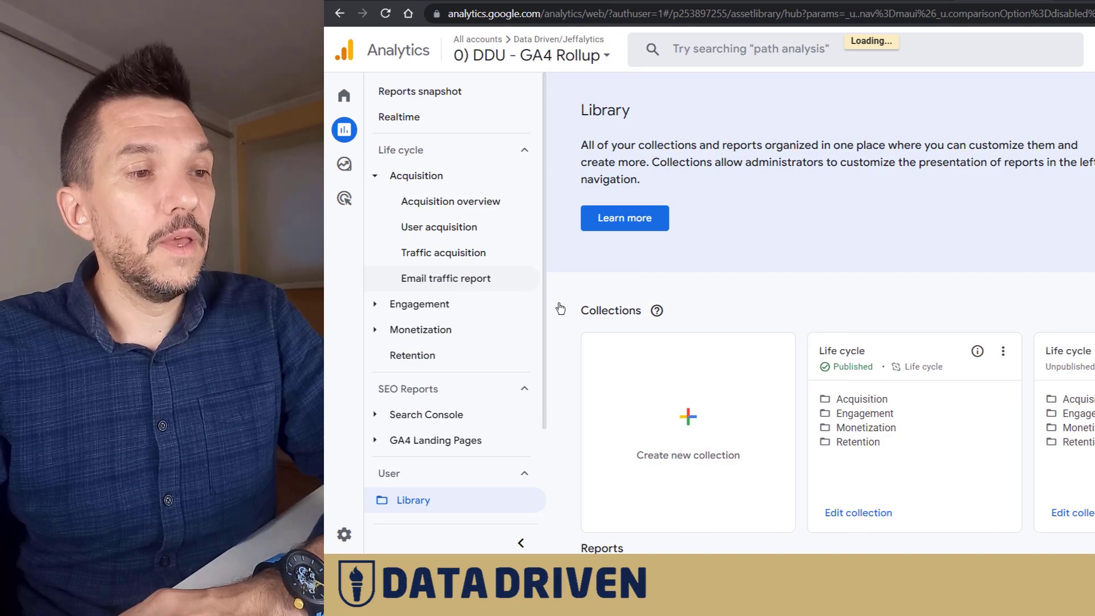